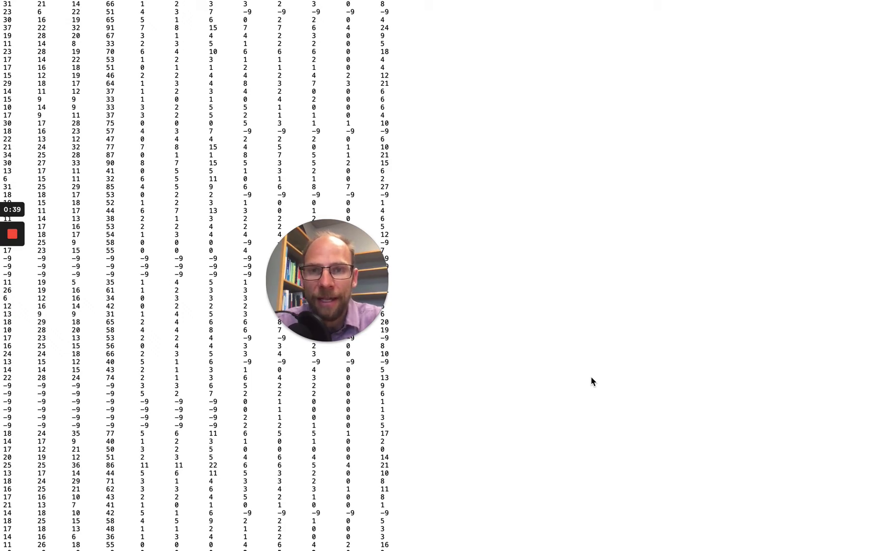
Switch from the TextEdit data listing to the Mplus Demo Editor
{"action": "key", "text": "super+Tab"}
{"action": "key", "text": "super+Tab"}
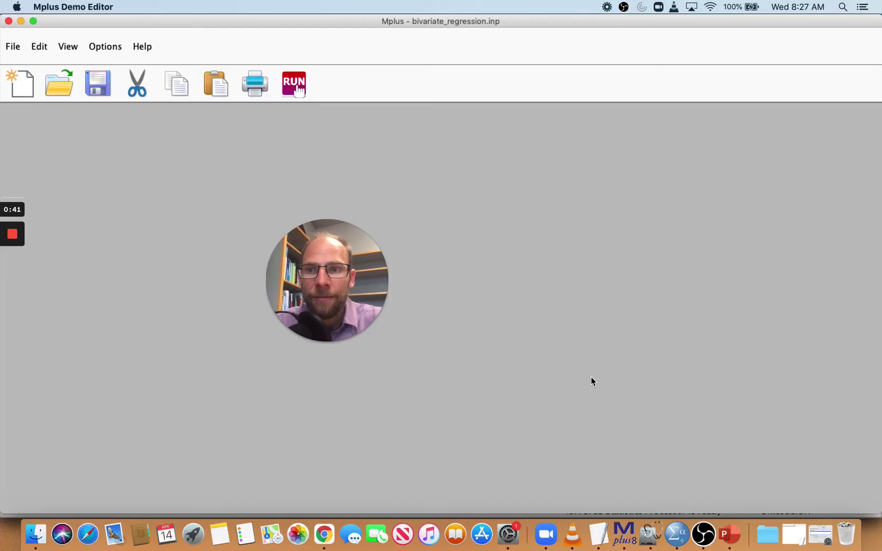
Start a new maximized input file beginning with 'title: testing the data import' and a blank line
{"action": "mouse_move", "coordinate": [382, 277]}
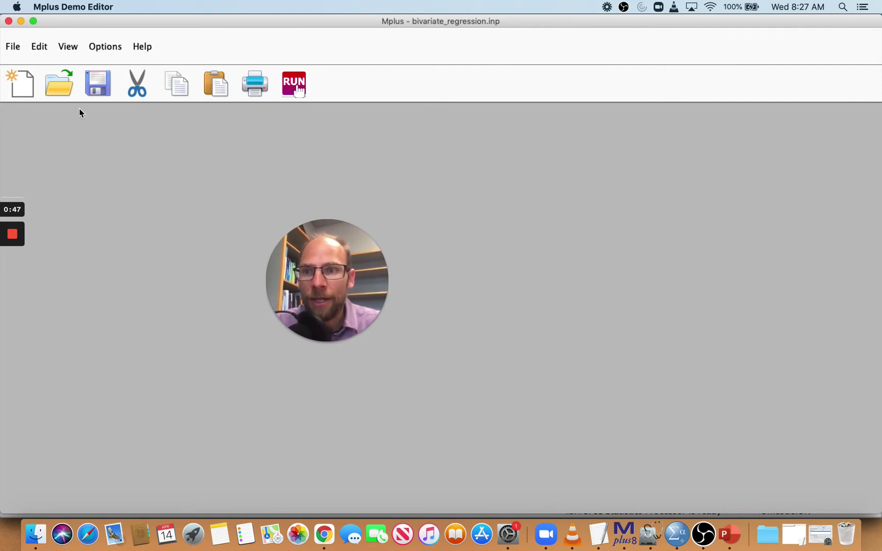
{"action": "left_click", "coordinate": [26, 92]}
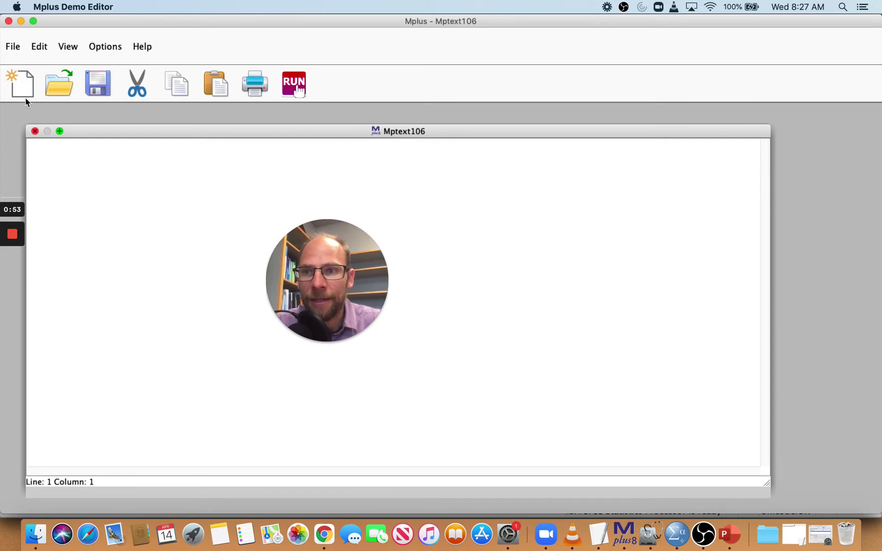
{"action": "left_click", "coordinate": [59, 131]}
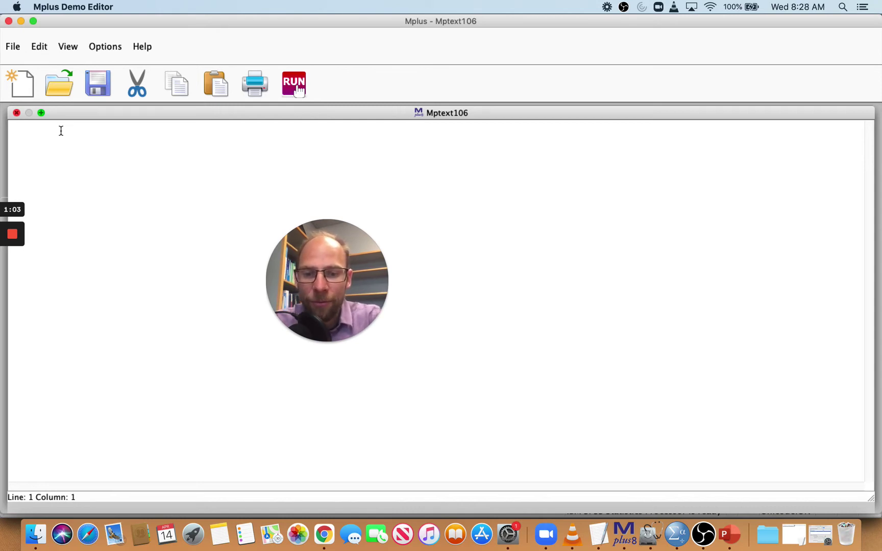
{"action": "type", "text": "title"}
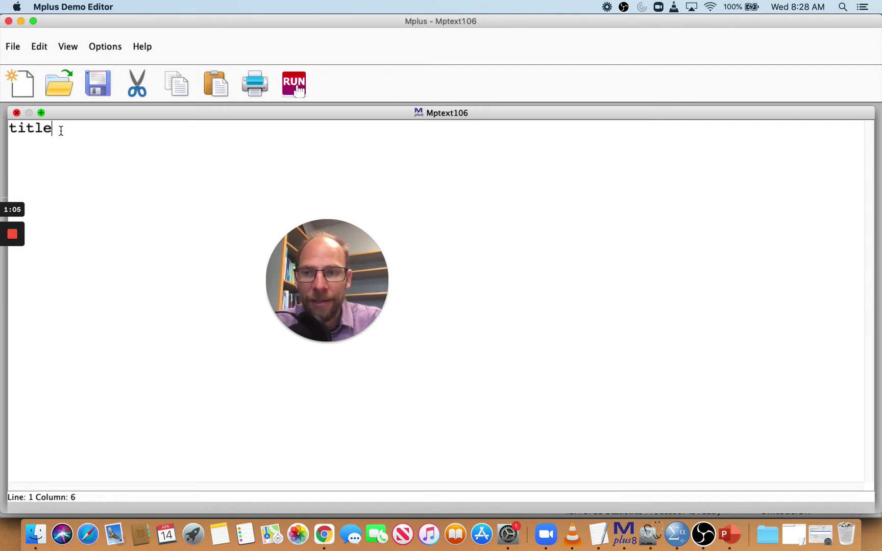
{"action": "type", "text": ":"}
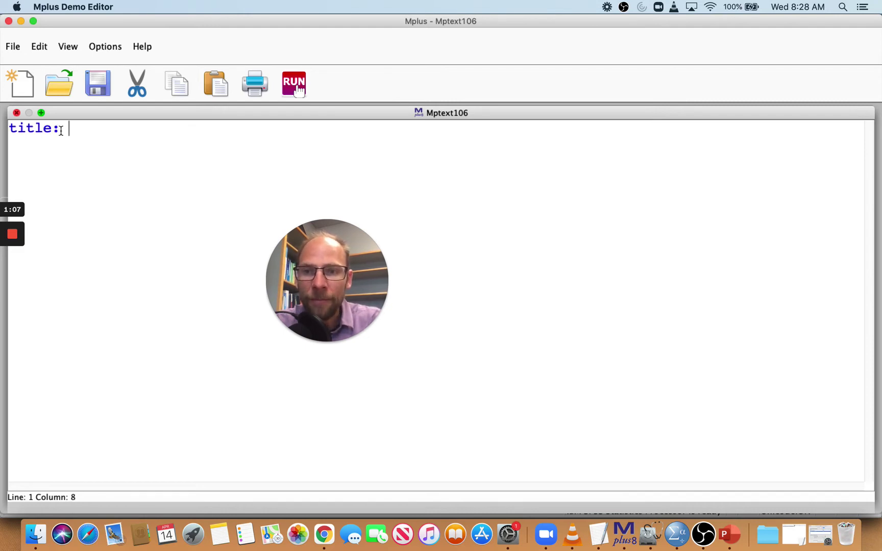
{"action": "type", "text": " te"}
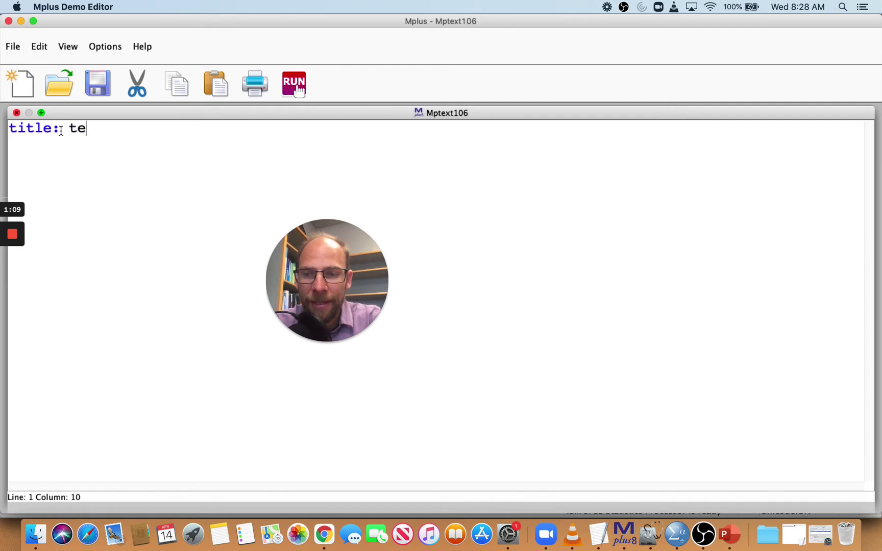
{"action": "type", "text": "sting t"}
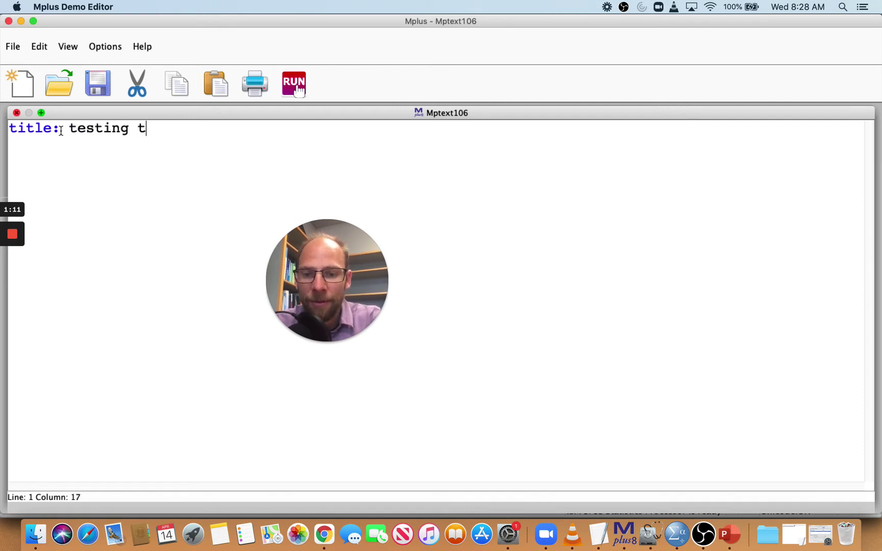
{"action": "type", "text": "he data import"}
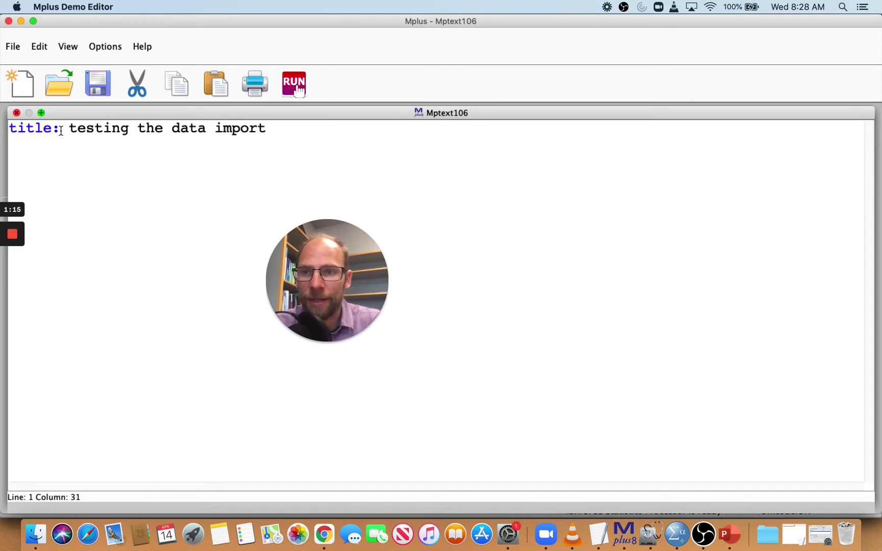
{"action": "key", "text": "Return"}
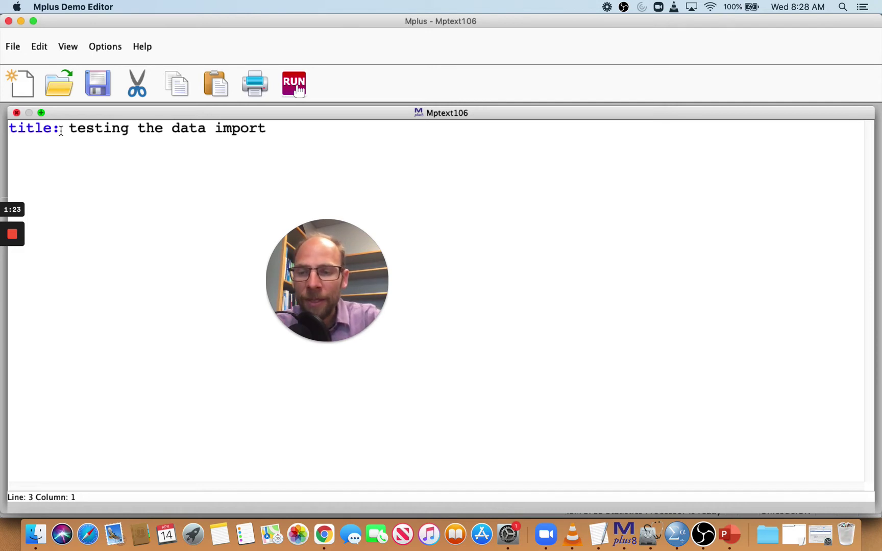
Add the line 'data: file = math.dat;' below the title
{"action": "type", "text": "da"}
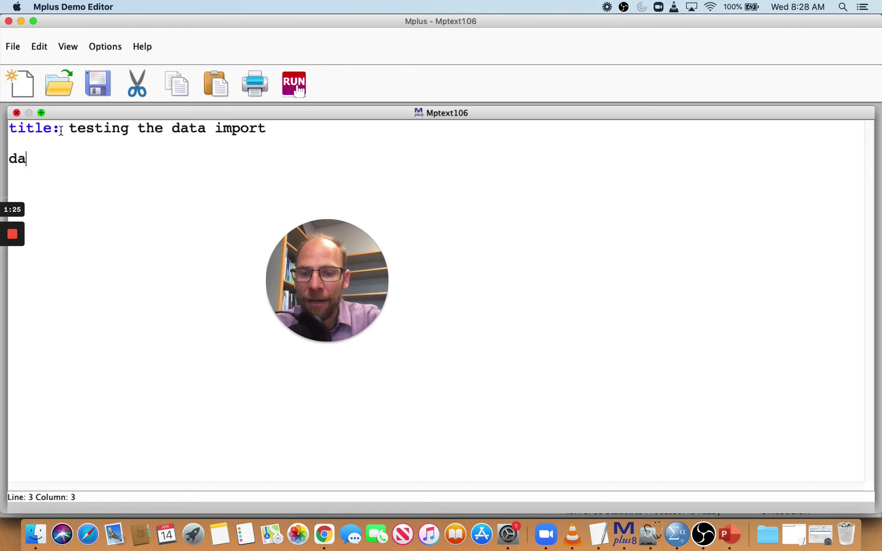
{"action": "type", "text": "ta: "}
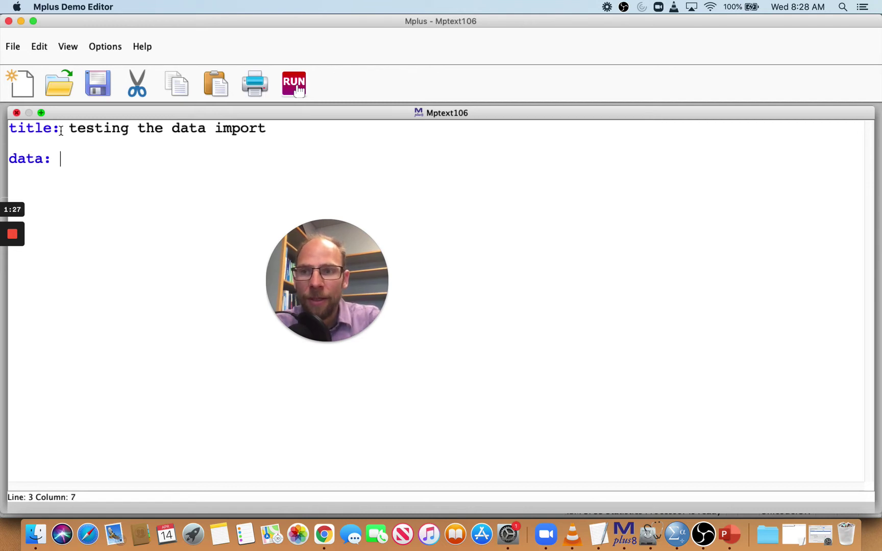
{"action": "type", "text": "file "}
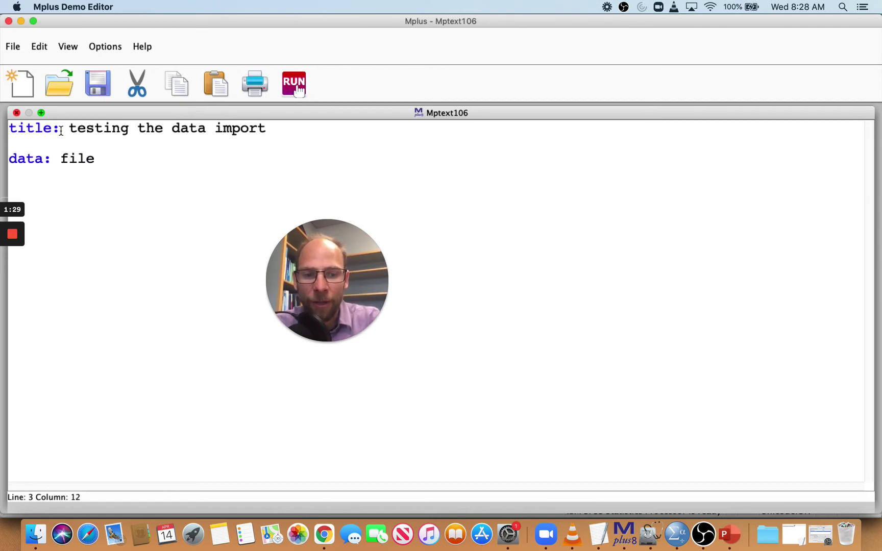
{"action": "type", "text": "= "}
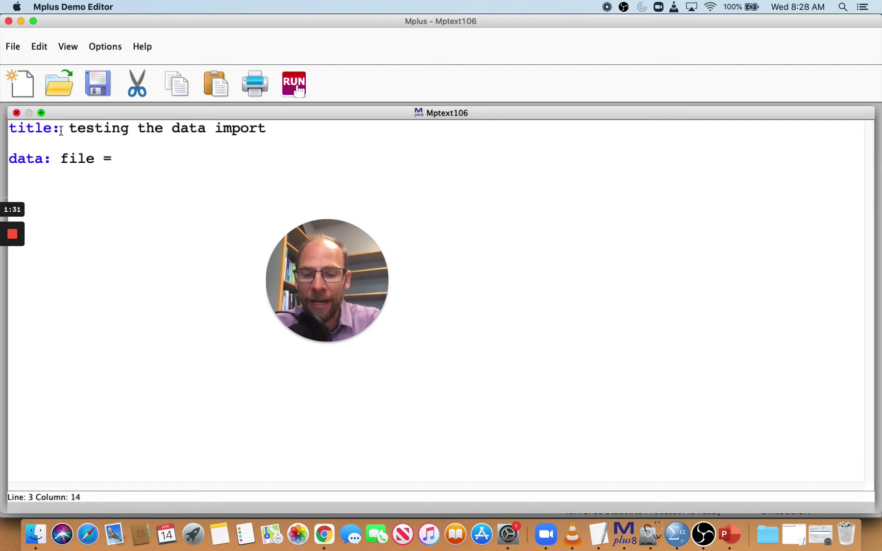
{"action": "type", "text": "ma"}
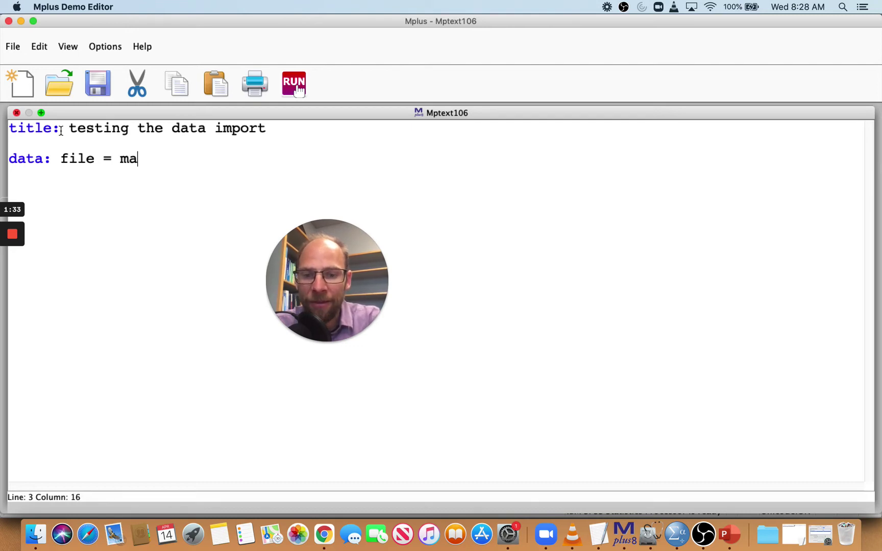
{"action": "type", "text": "th.dat"}
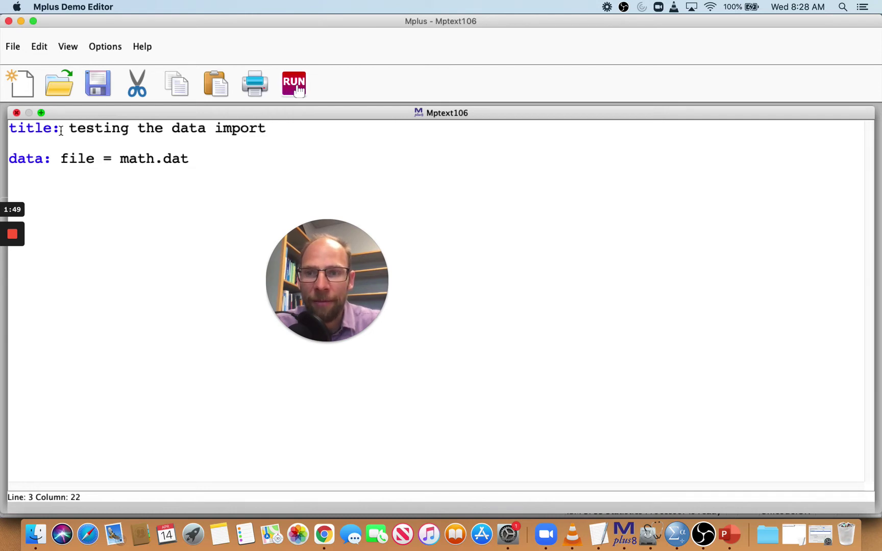
{"action": "type", "text": ";"}
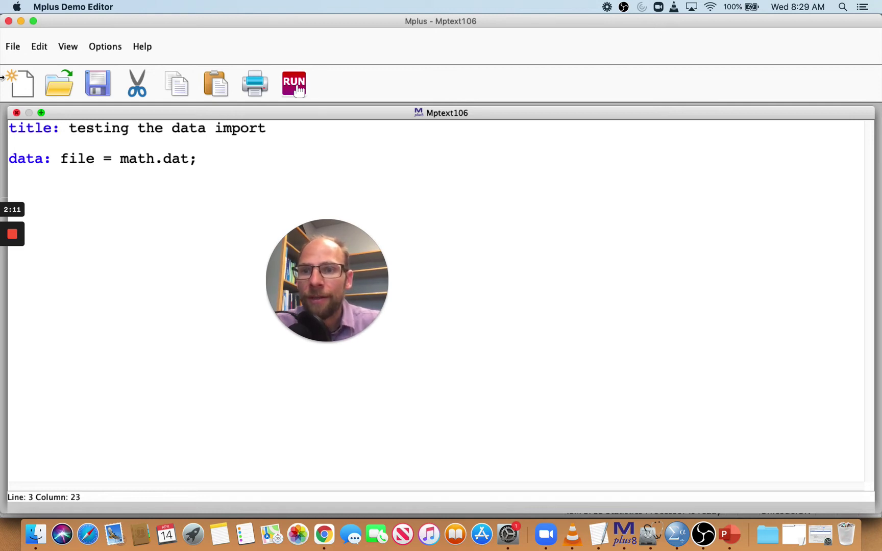
Save the input as Data_import.inp in Desktop > Mplus_from_Scratch > Mplus_files > 1_SPSS_Data_Preparation
{"action": "left_click", "coordinate": [17, 49]}
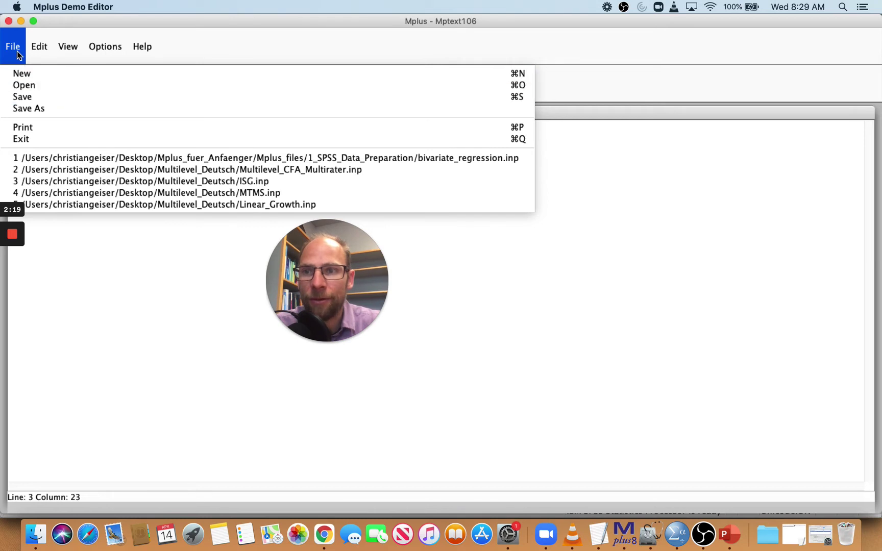
{"action": "left_click", "coordinate": [28, 108]}
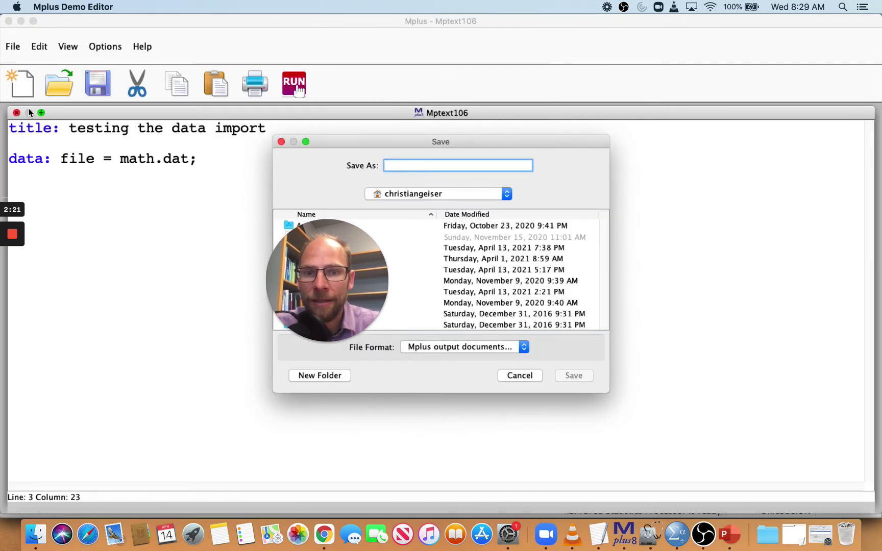
{"action": "left_click_drag", "start_coordinate": [343, 250], "coordinate": [616, 184]}
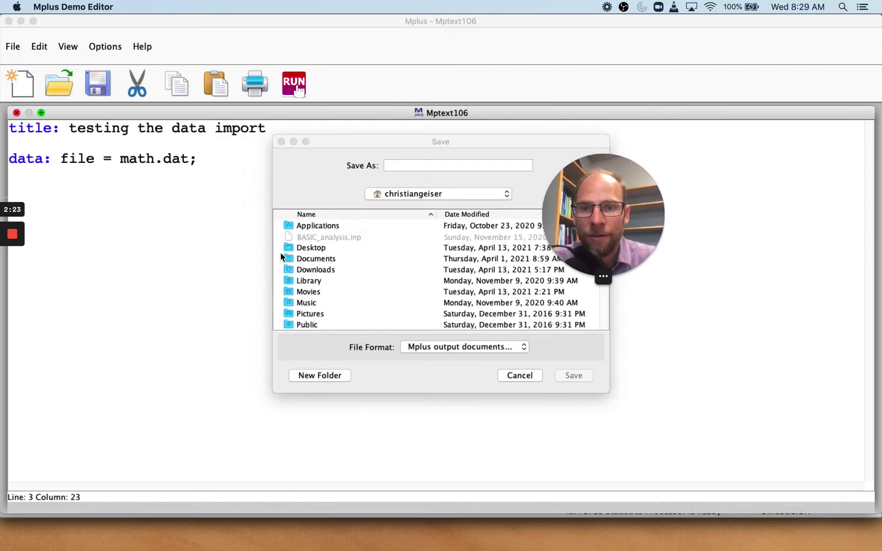
{"action": "double_click", "coordinate": [304, 248]}
{"action": "scroll", "coordinate": [312, 275], "scroll_direction": "down", "scroll_amount": 5}
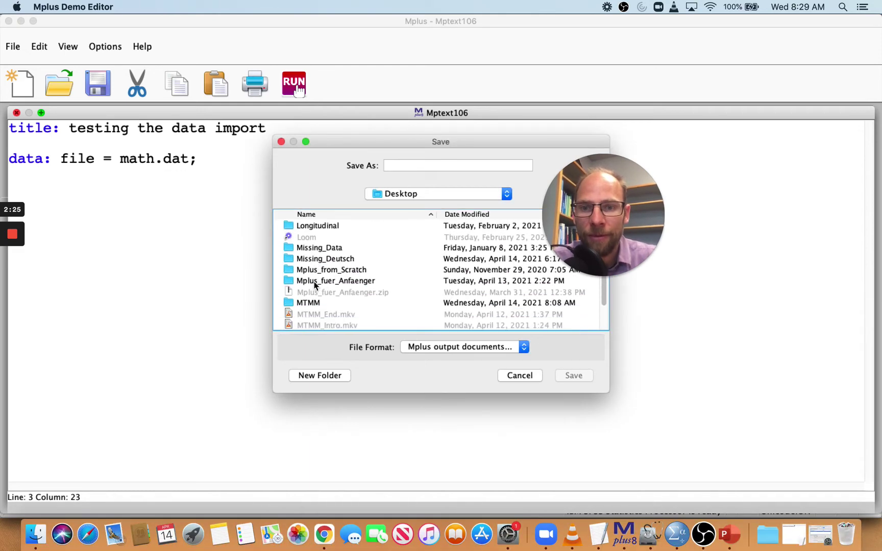
{"action": "double_click", "coordinate": [322, 248]}
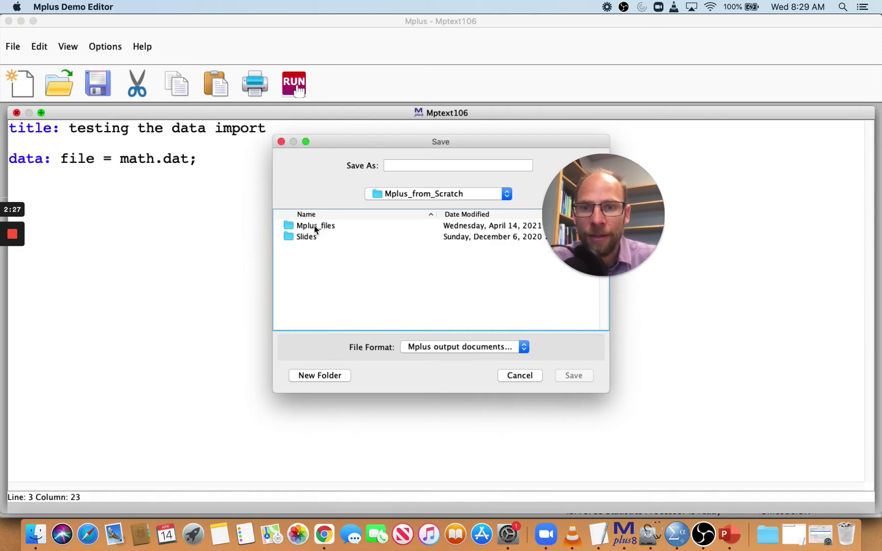
{"action": "double_click", "coordinate": [315, 226]}
{"action": "double_click", "coordinate": [317, 225]}
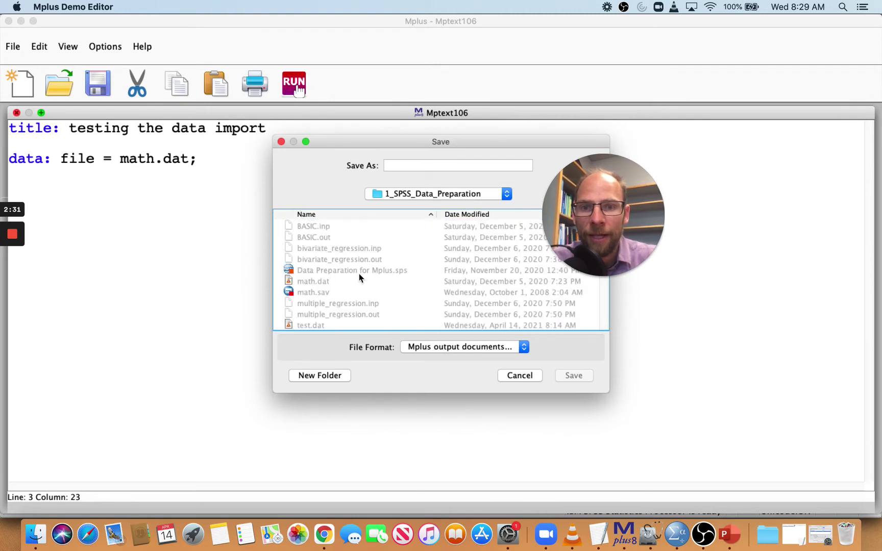
{"action": "left_click", "coordinate": [410, 165]}
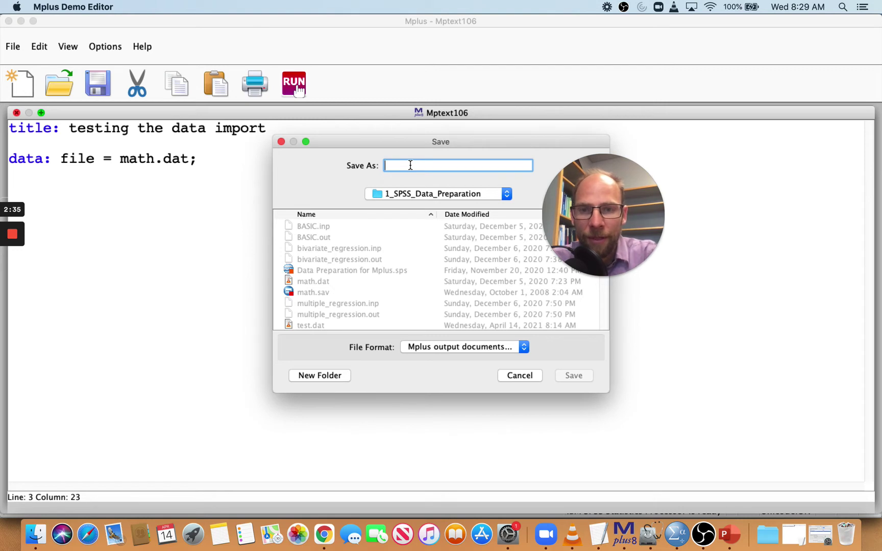
{"action": "type", "text": "Data"}
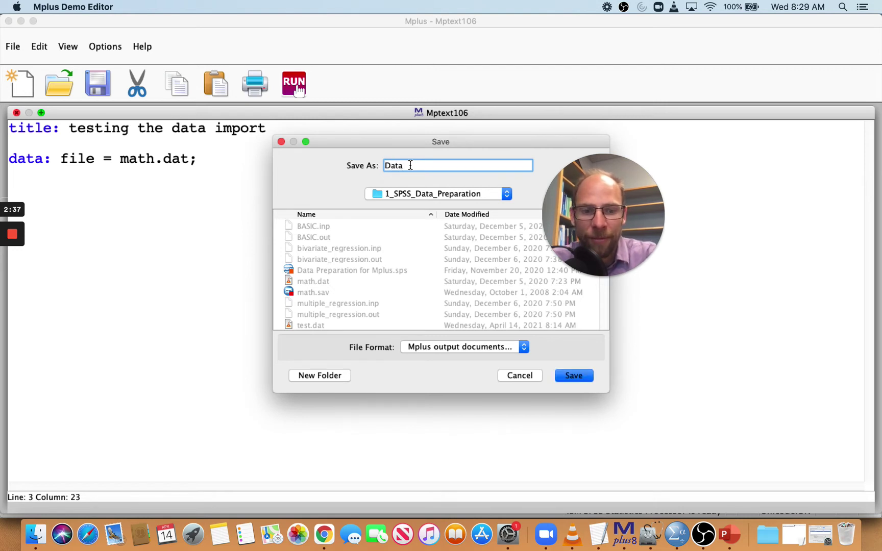
{"action": "type", "text": "_import"}
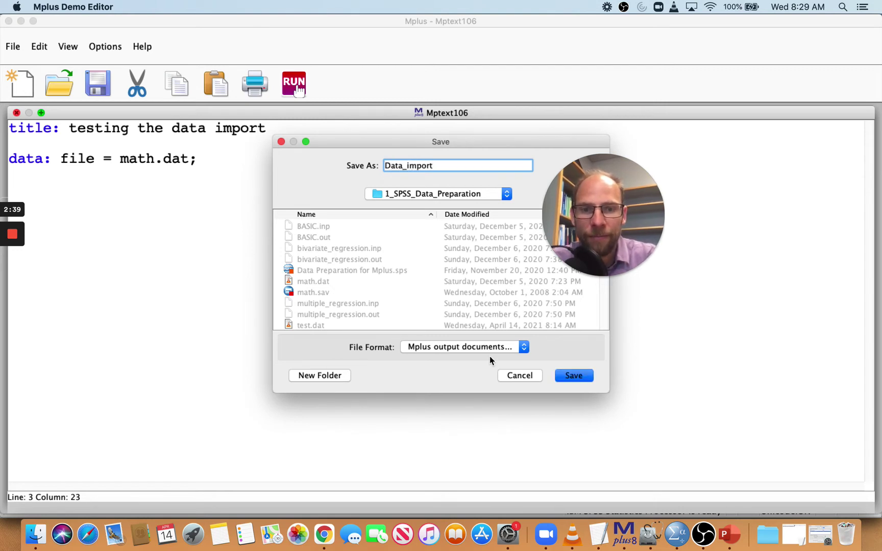
{"action": "left_click", "coordinate": [573, 378]}
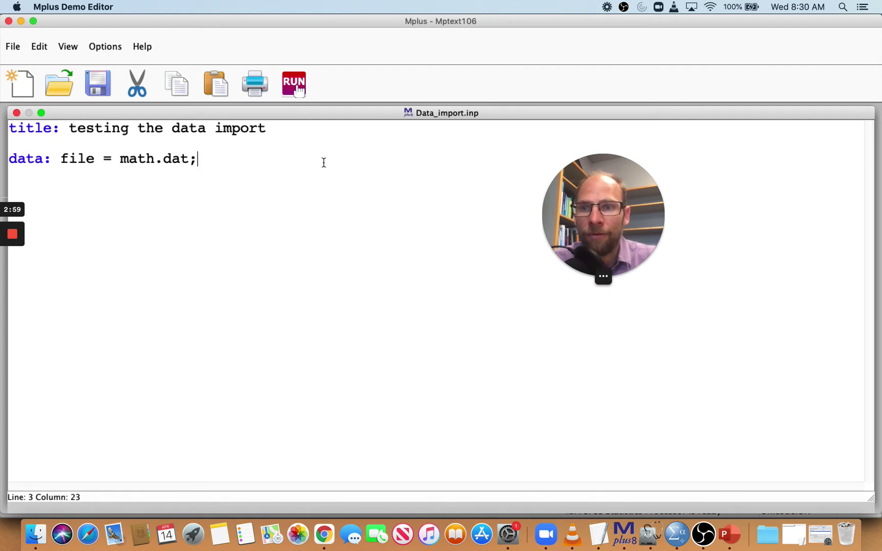
Begin a 'variable: names =' line after the data line, then bring SPSS with math.sav forward
{"action": "left_click", "coordinate": [120, 159]}
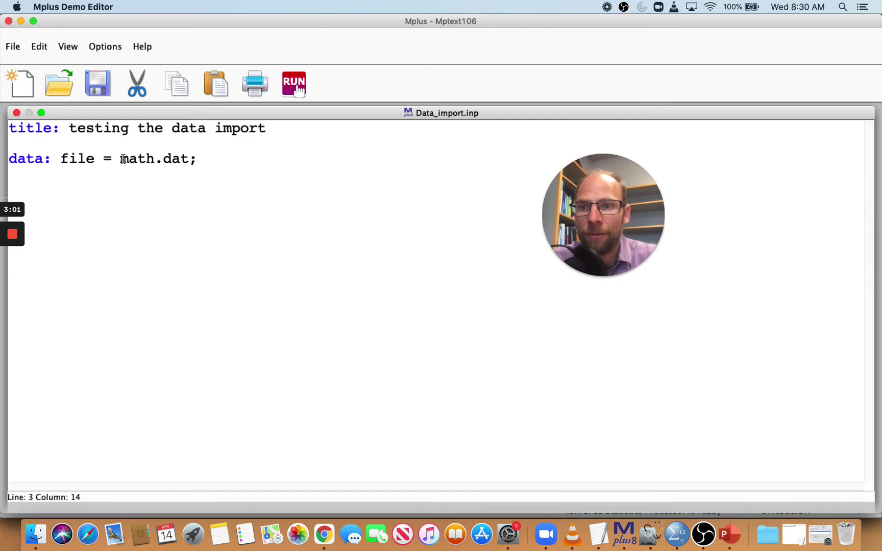
{"action": "left_click", "coordinate": [199, 160]}
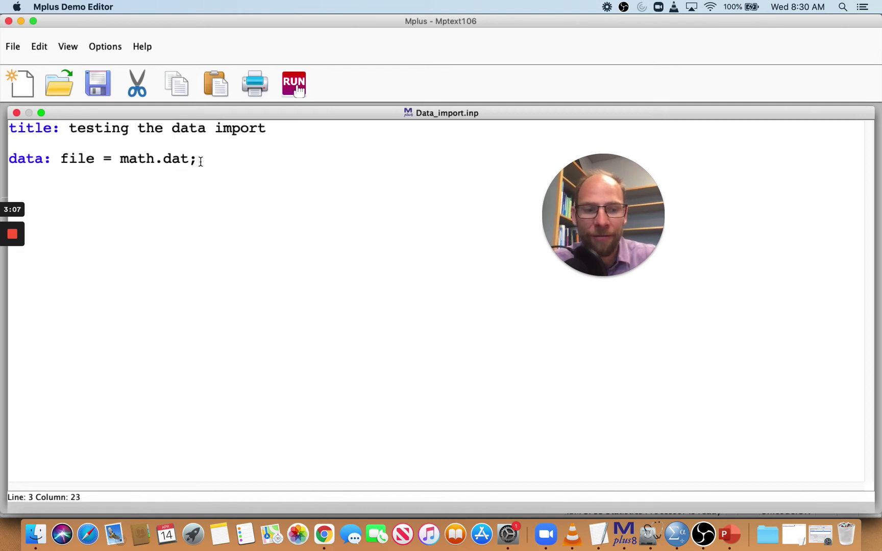
{"action": "key", "text": "Return"}
{"action": "key", "text": "Return"}
{"action": "type", "text": "va"}
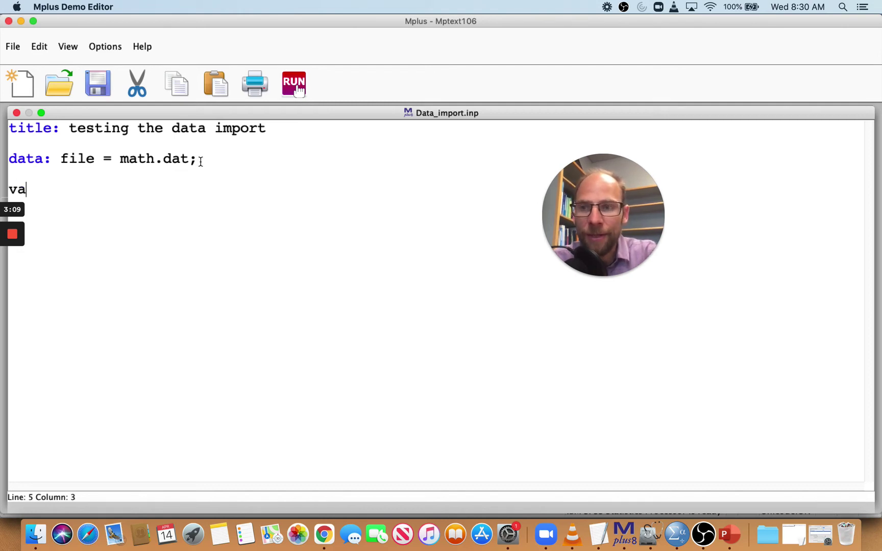
{"action": "type", "text": "riable"}
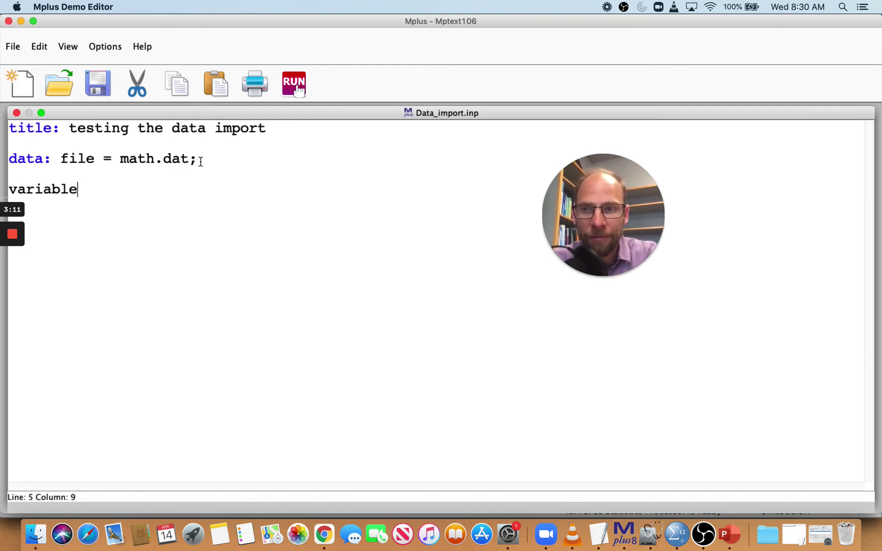
{"action": "type", "text": ": names ="}
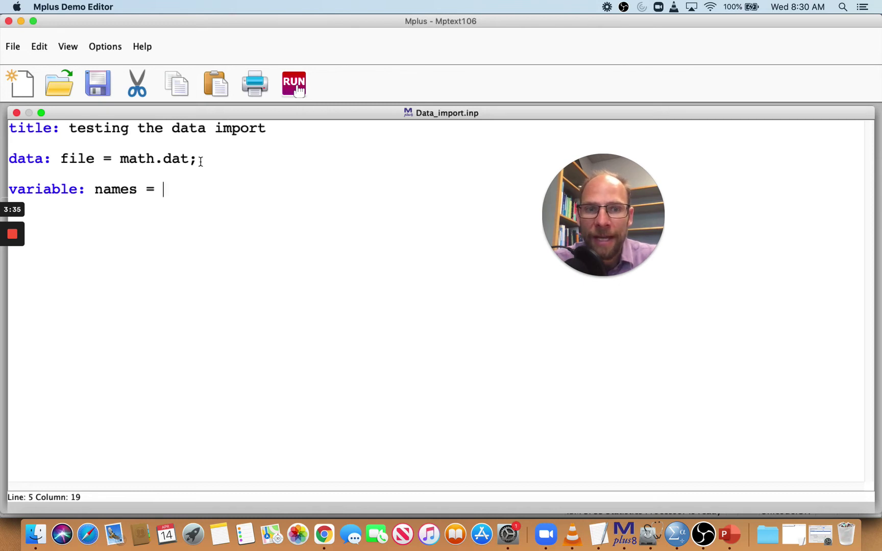
{"action": "key", "text": "super+Tab"}
{"action": "key", "text": "super+Tab"}
{"action": "key", "text": "super+Tab"}
{"action": "key", "text": "super+Tab"}
{"action": "key", "text": "super+Tab"}
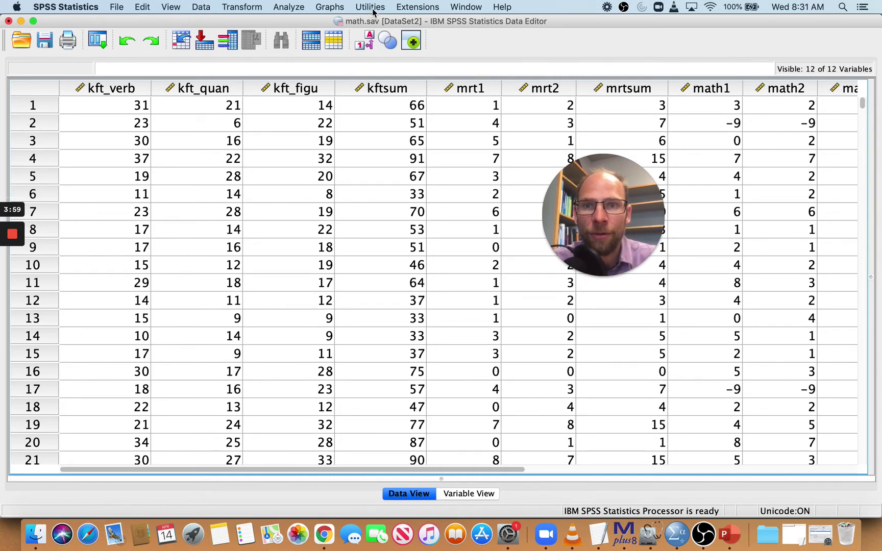
Paste all twelve math.sav variable names from Utilities > Variables into Syntax1
{"action": "left_click", "coordinate": [371, 7]}
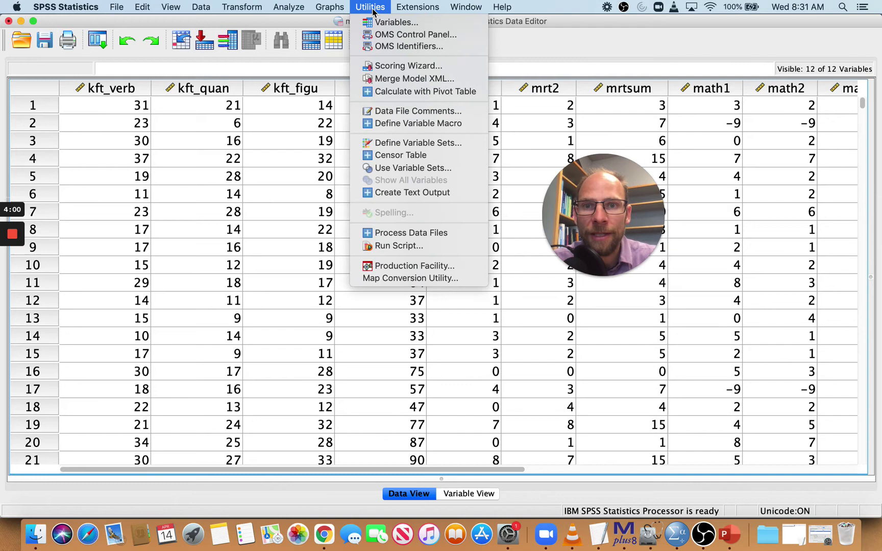
{"action": "left_click", "coordinate": [422, 22]}
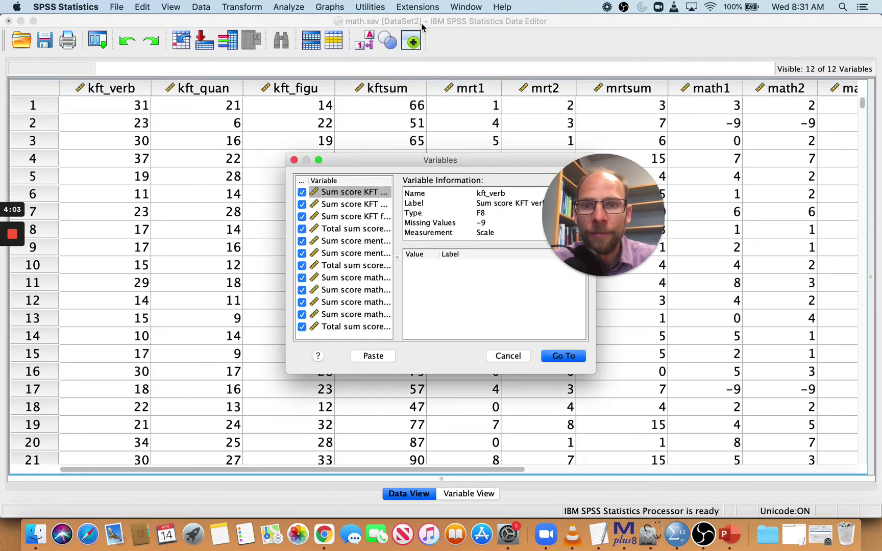
{"action": "left_click_drag", "start_coordinate": [412, 161], "coordinate": [305, 148]}
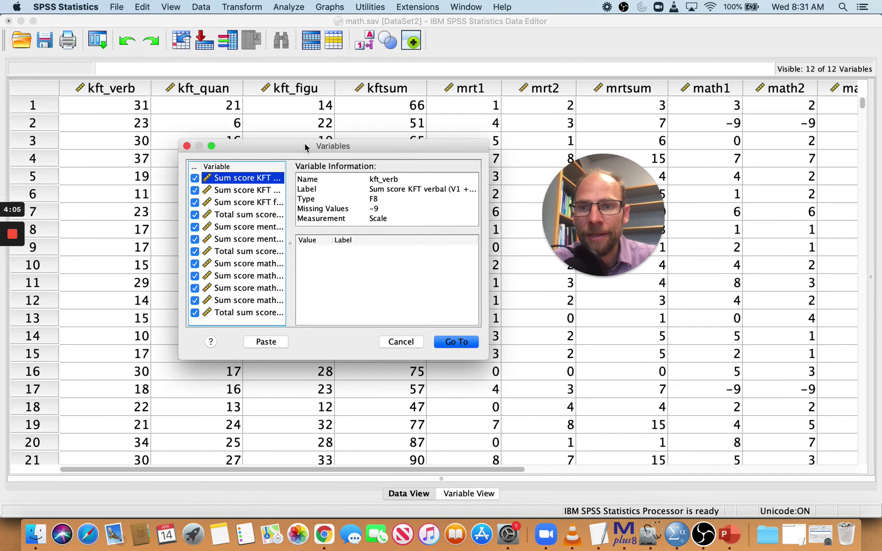
{"action": "left_click", "coordinate": [249, 313], "text": "shift"}
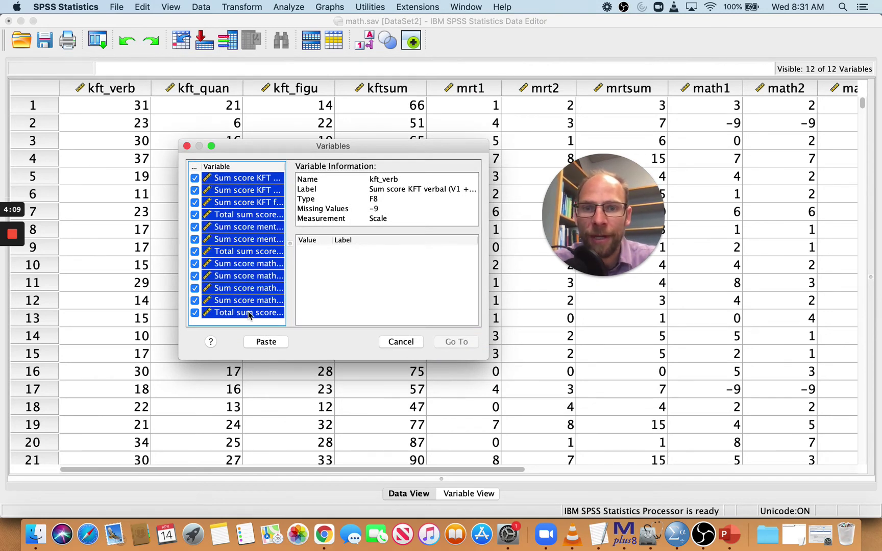
{"action": "left_click", "coordinate": [283, 343]}
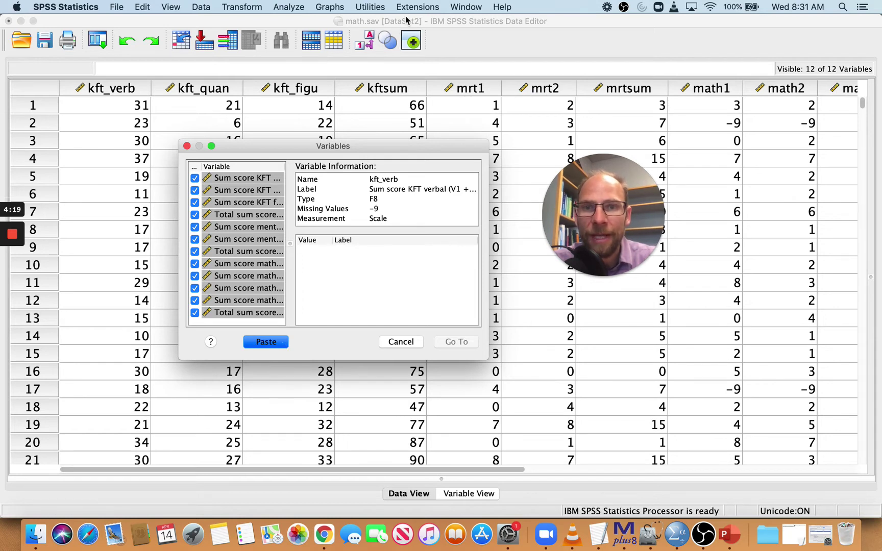
{"action": "left_click", "coordinate": [469, 8]}
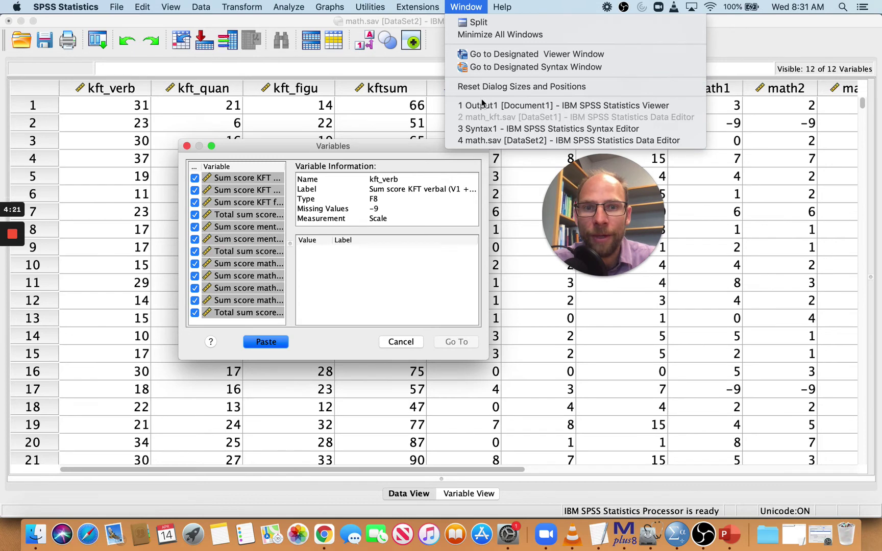
{"action": "left_click", "coordinate": [487, 130]}
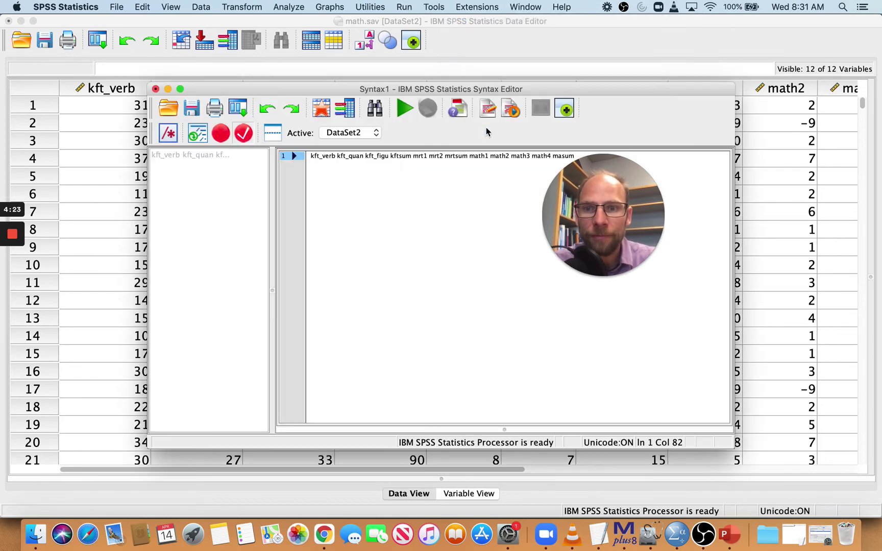
Copy the Syntax1 line of variable names, kft_verb through masum, and return to Mplus
{"action": "left_click_drag", "start_coordinate": [490, 91], "coordinate": [387, 83]}
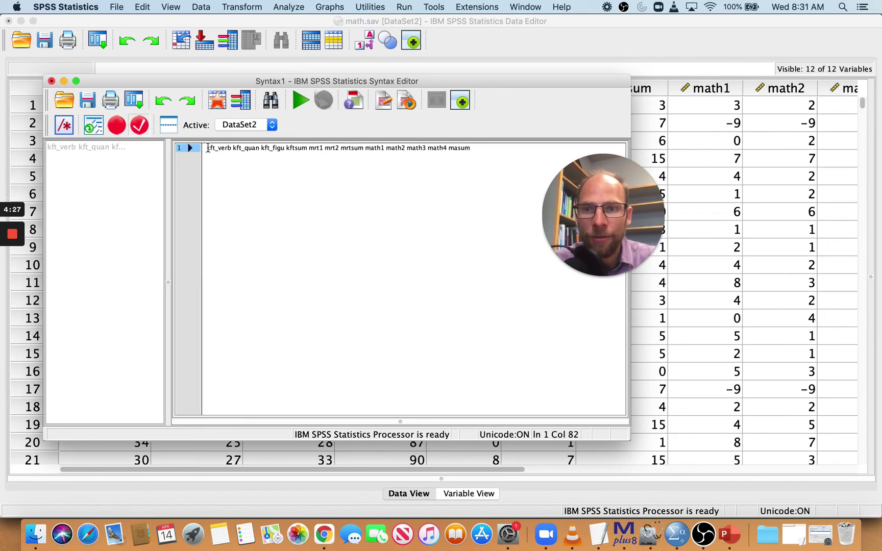
{"action": "mouse_move", "coordinate": [205, 148]}
{"action": "left_mouse_down"}
{"action": "mouse_move", "coordinate": [468, 148]}
{"action": "mouse_move", "coordinate": [205, 148]}
{"action": "left_mouse_up"}
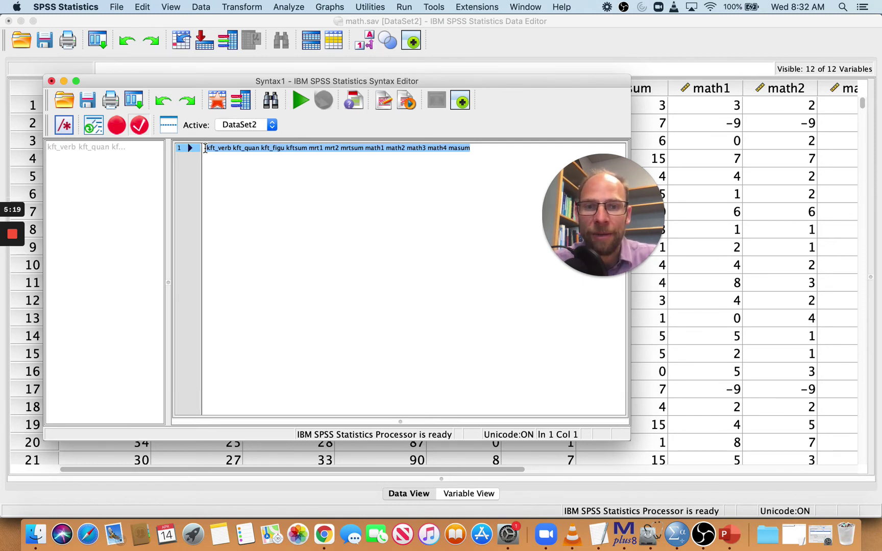
{"action": "key", "text": "super+Tab"}
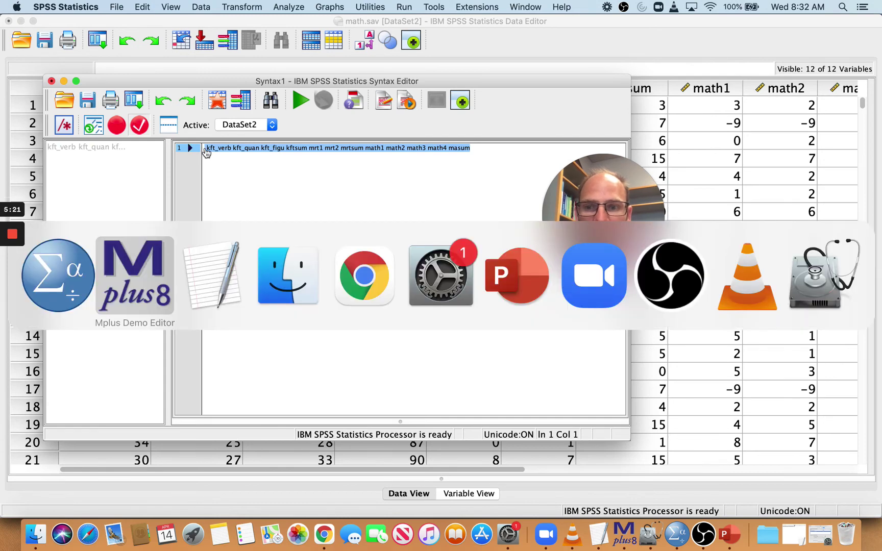
Paste the names after 'names =', break them into aligned kft, mrt and math lines, ending with ';'
{"action": "key", "text": "super+v"}
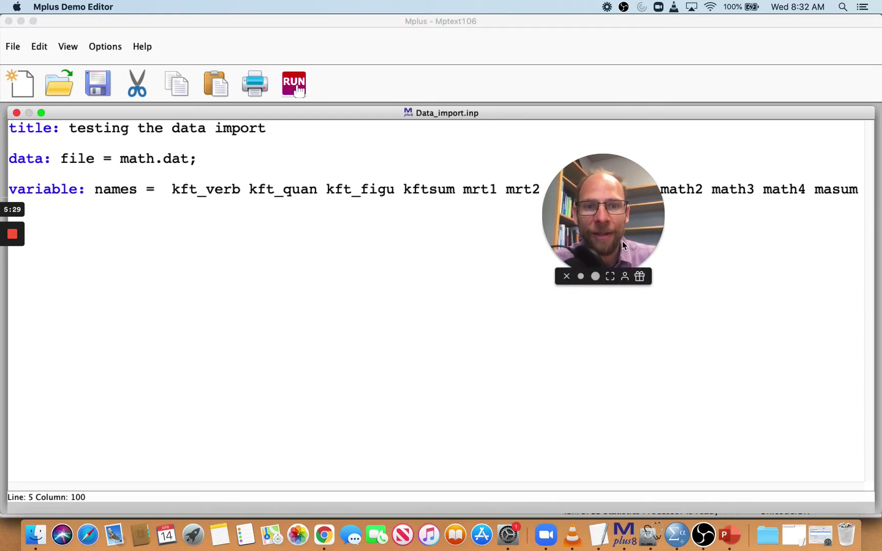
{"action": "left_click_drag", "start_coordinate": [622, 242], "coordinate": [601, 116]}
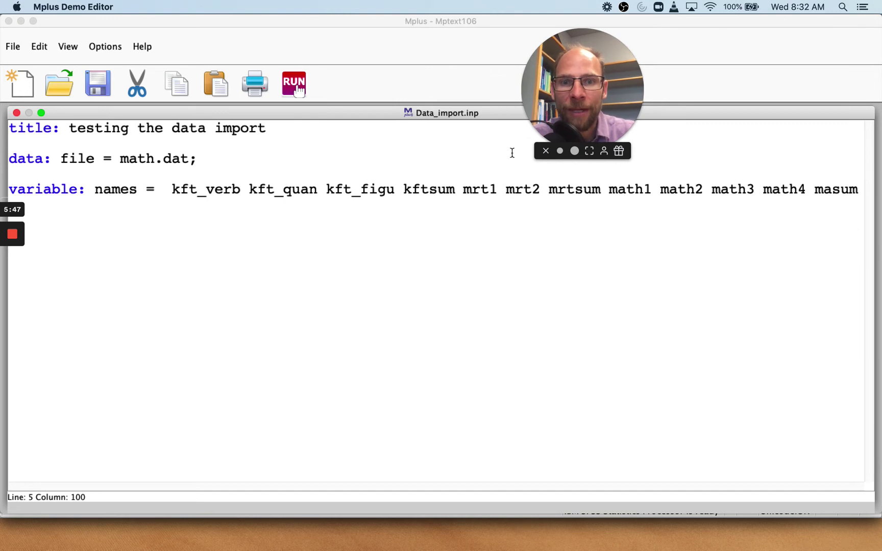
{"action": "left_click", "coordinate": [456, 194]}
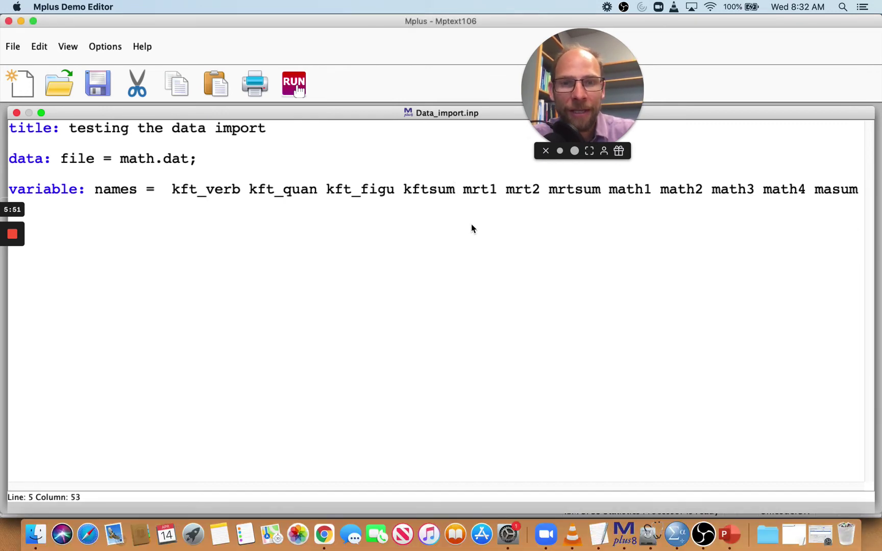
{"action": "key", "text": "Return"}
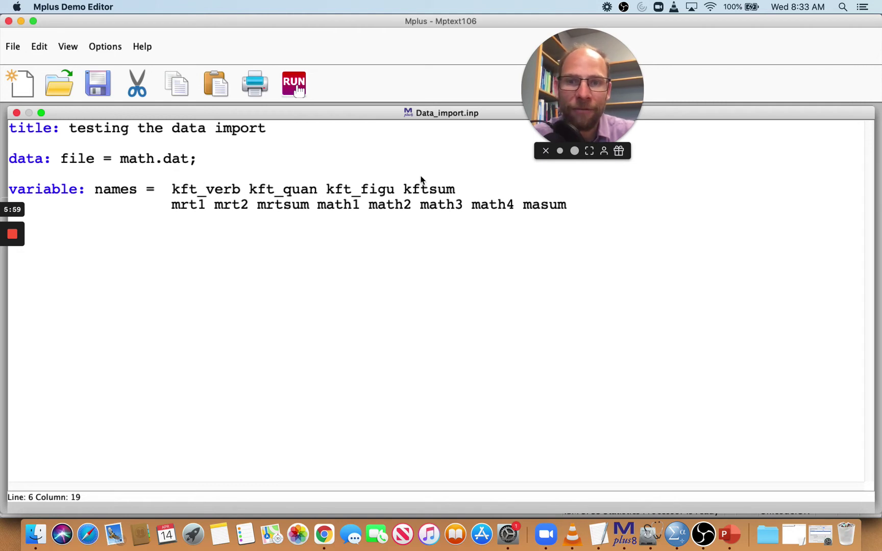
{"action": "left_click", "coordinate": [311, 207]}
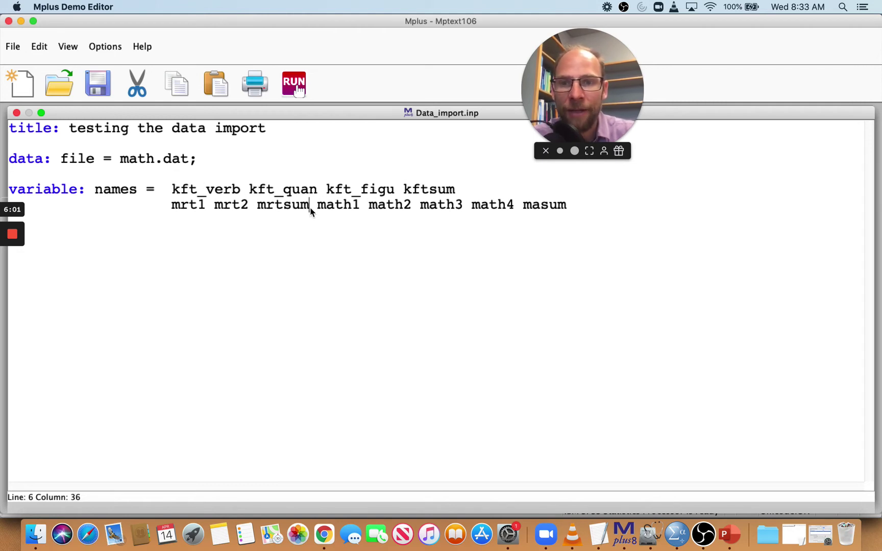
{"action": "key", "text": "Return"}
{"action": "key", "text": "Right"}
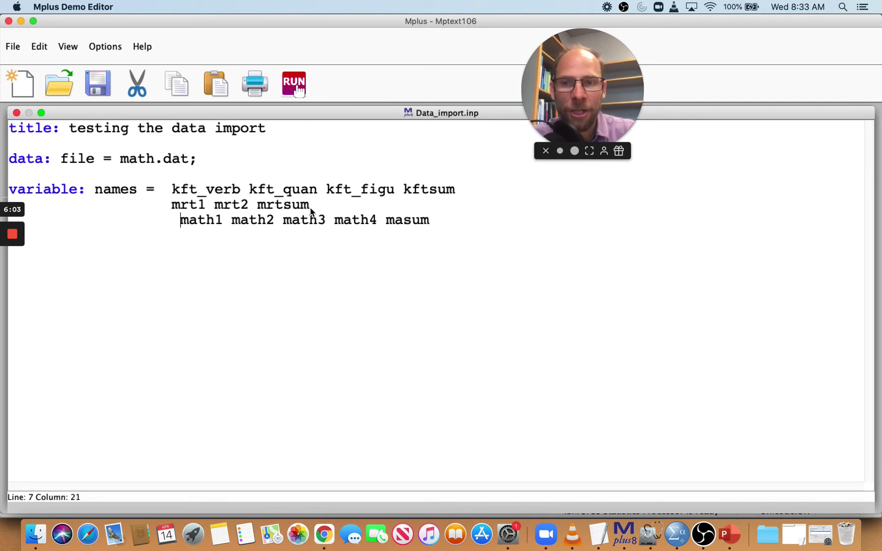
{"action": "key", "text": "BackSpace"}
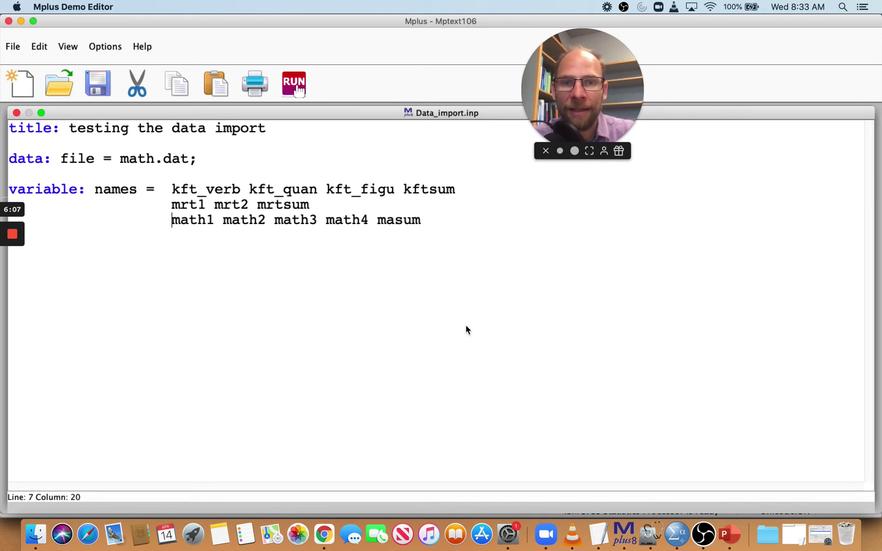
{"action": "left_click", "coordinate": [432, 225]}
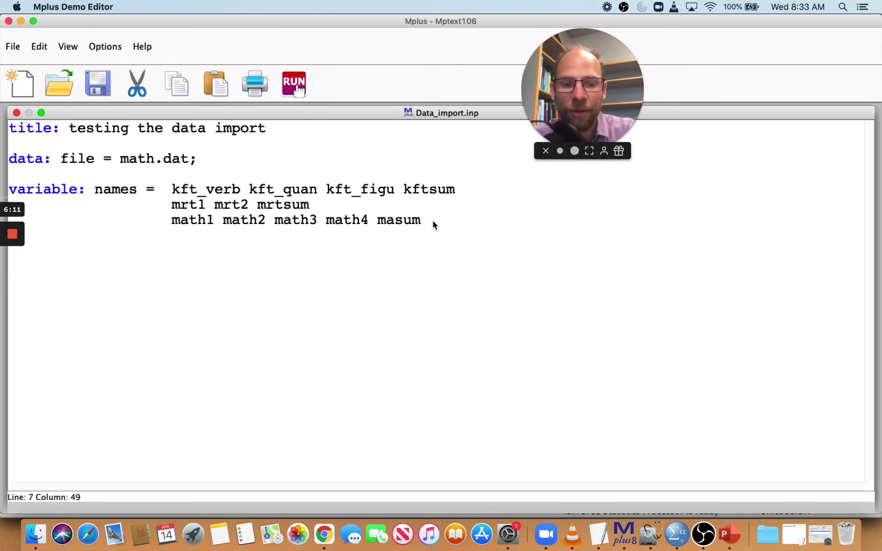
{"action": "type", "text": ";"}
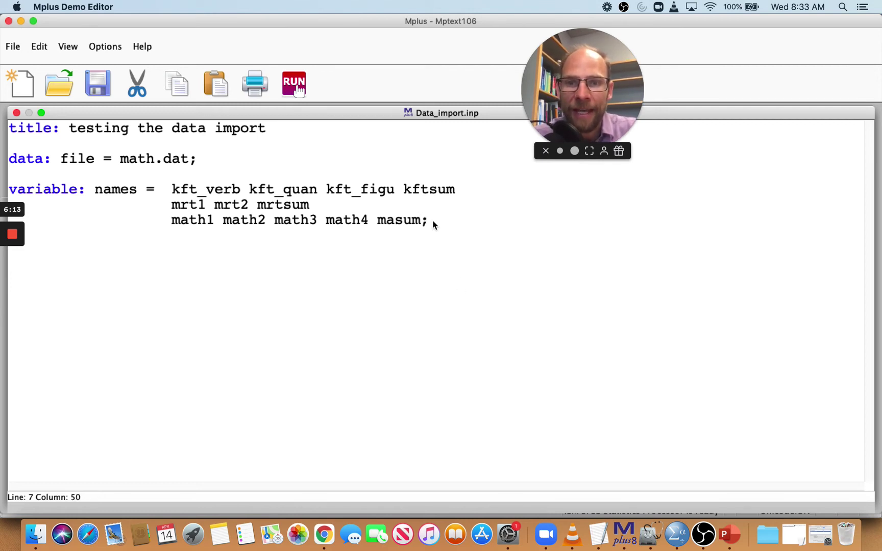
Add an indented line 'missing = all (-9);' below the names list
{"action": "key", "text": "Return"}
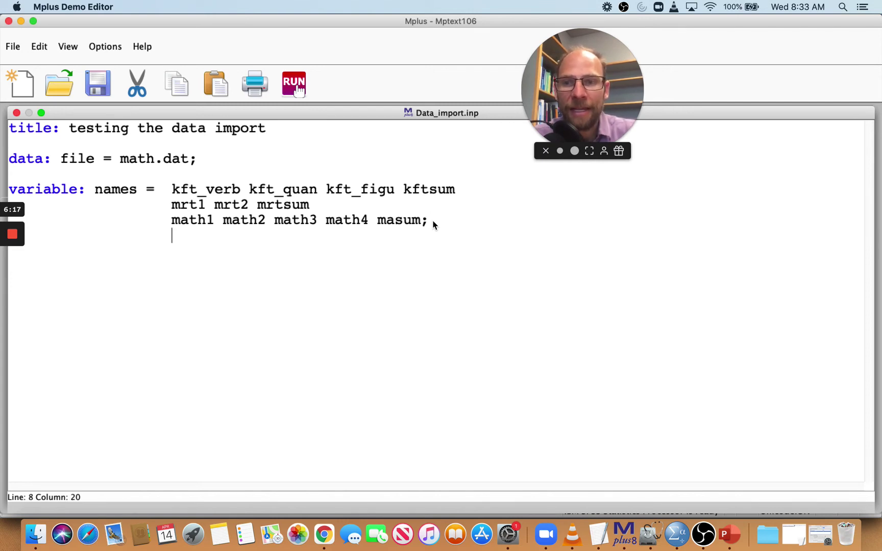
{"action": "key", "text": "BackSpace"}
{"action": "key", "text": "BackSpace"}
{"action": "key", "text": "BackSpace"}
{"action": "key", "text": "BackSpace"}
{"action": "key", "text": "BackSpace"}
{"action": "key", "text": "BackSpace"}
{"action": "key", "text": "BackSpace"}
{"action": "key", "text": "BackSpace"}
{"action": "key", "text": "BackSpace"}
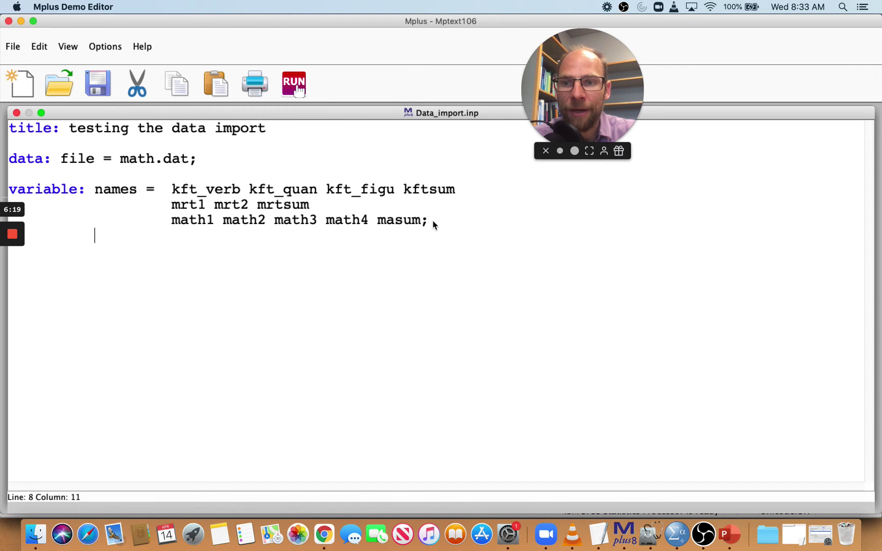
{"action": "key", "text": "Return"}
{"action": "type", "text": "m"}
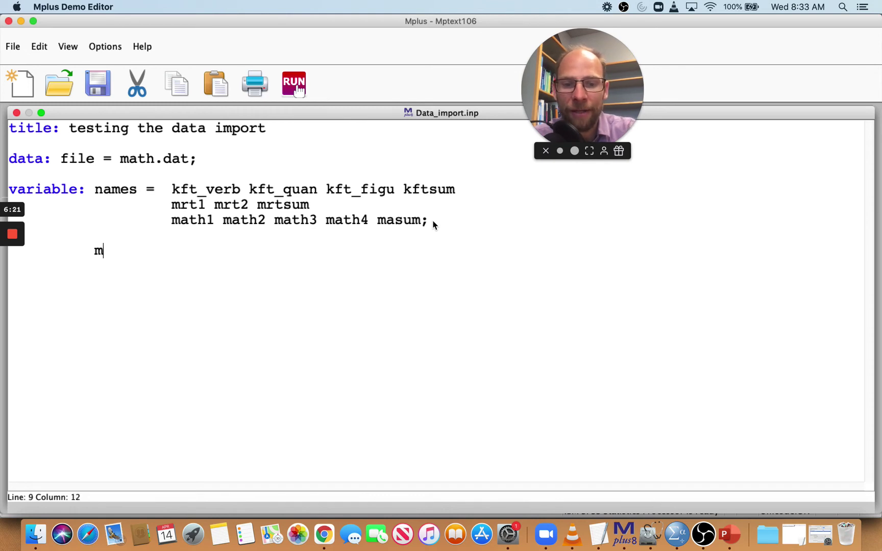
{"action": "type", "text": "issing "}
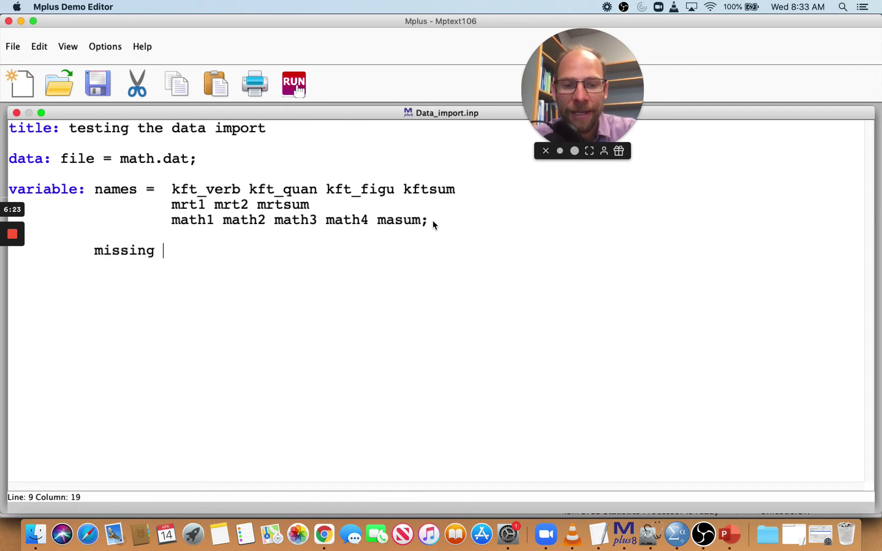
{"action": "type", "text": "= all ("}
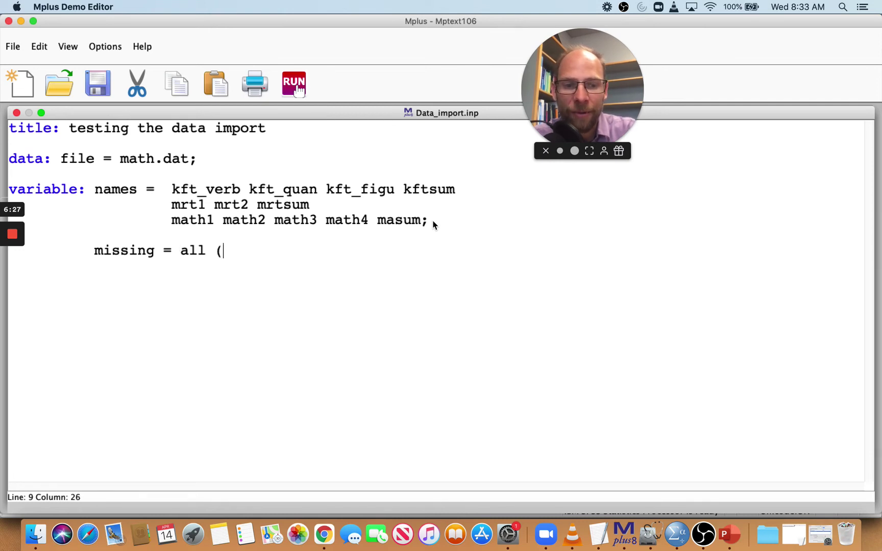
{"action": "type", "text": "-1"}
{"action": "key", "text": "BackSpace"}
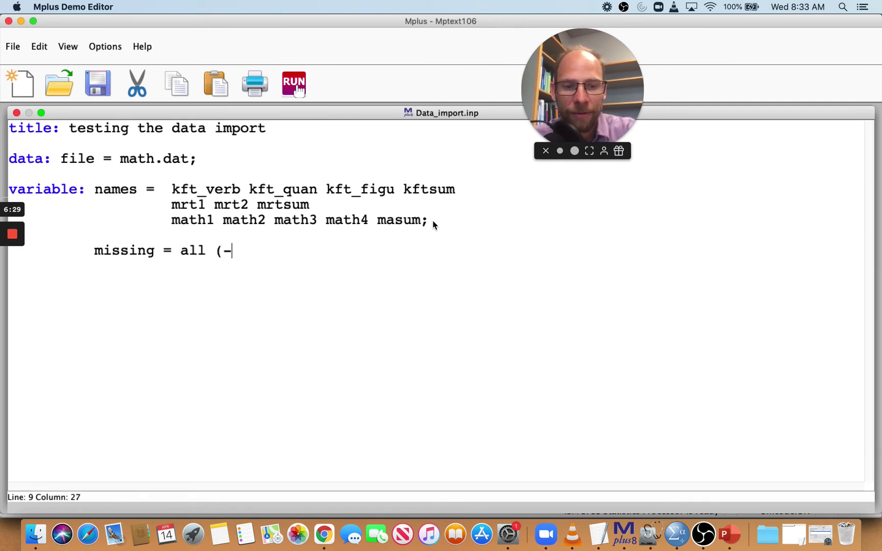
{"action": "type", "text": "9);"}
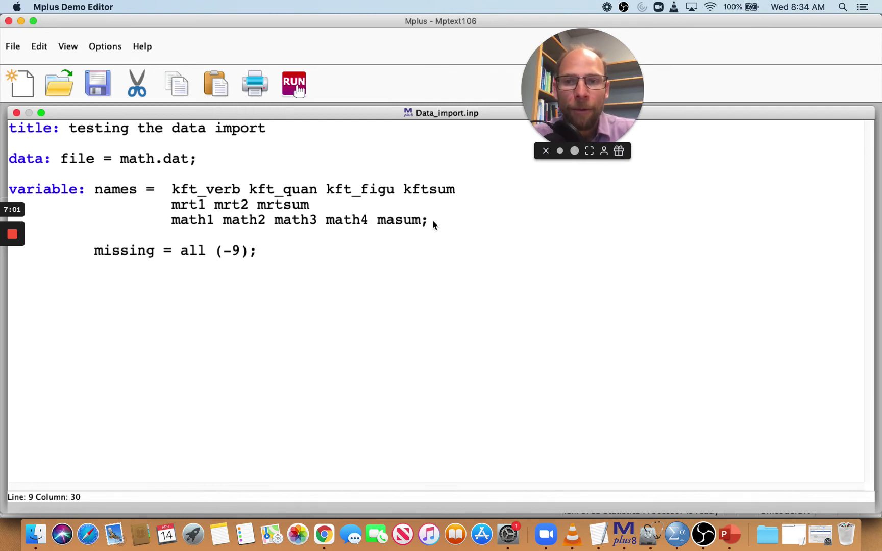
After a blank line, add an unindented 'analysis: type = basic;' command
{"action": "key", "text": "Return"}
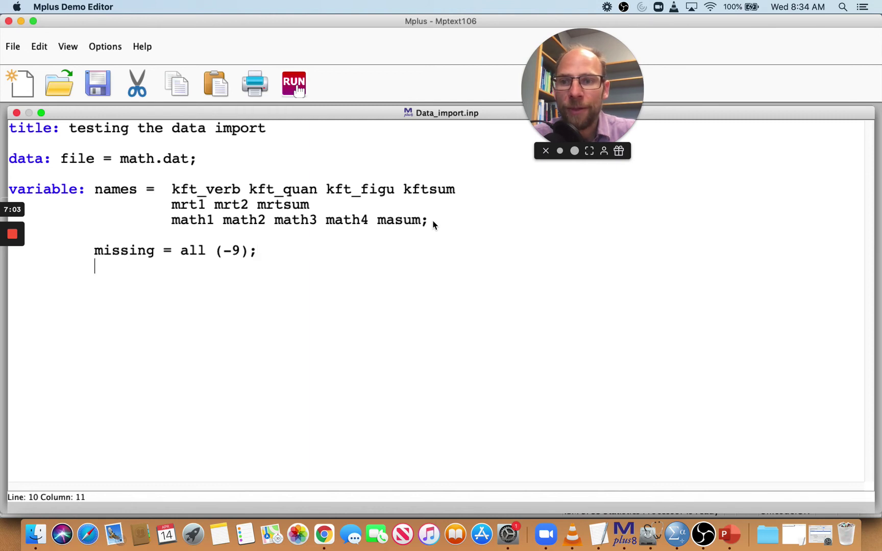
{"action": "key", "text": "Return"}
{"action": "key", "text": "BackSpace"}
{"action": "key", "text": "BackSpace"}
{"action": "key", "text": "BackSpace"}
{"action": "key", "text": "BackSpace"}
{"action": "key", "text": "BackSpace"}
{"action": "key", "text": "BackSpace"}
{"action": "key", "text": "BackSpace"}
{"action": "key", "text": "BackSpace"}
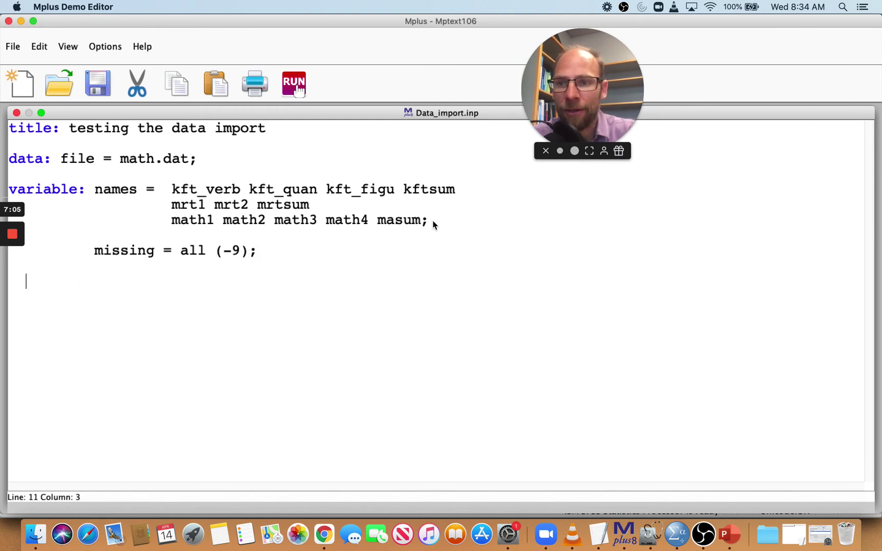
{"action": "key", "text": "BackSpace"}
{"action": "key", "text": "BackSpace"}
{"action": "type", "text": "anal"}
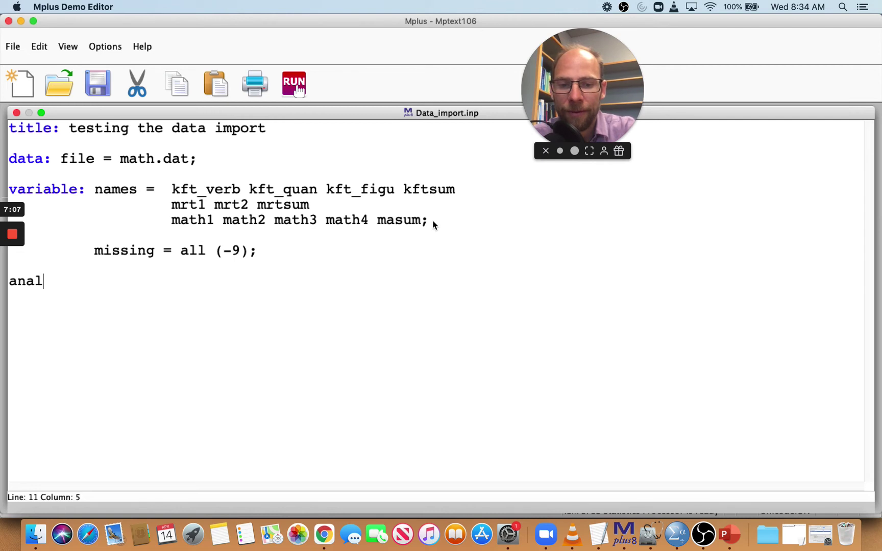
{"action": "type", "text": "ysis: "}
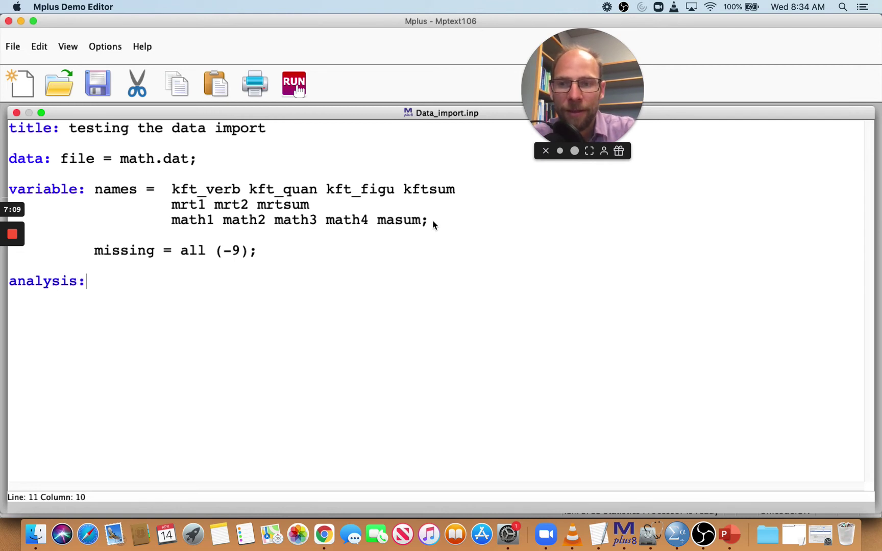
{"action": "type", "text": "typ"}
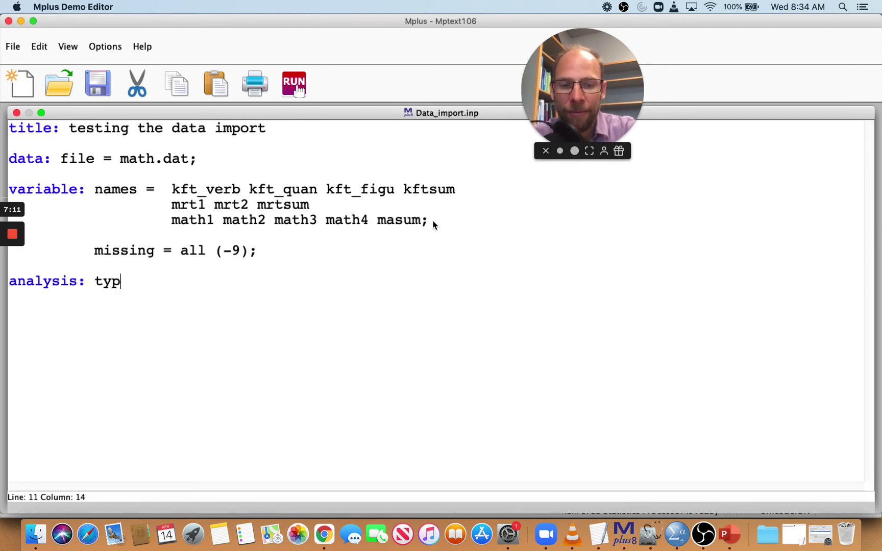
{"action": "type", "text": "e = basic;"}
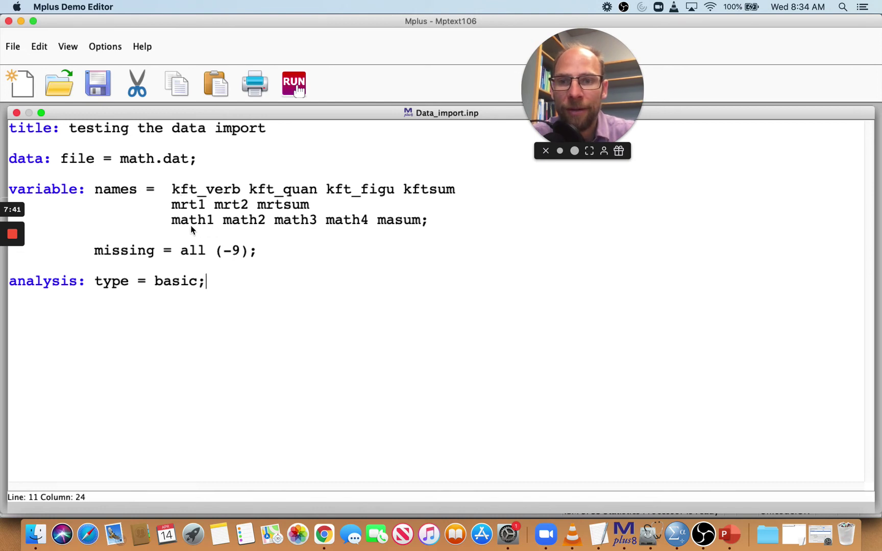
Add a 'usevar = math1 math2 math3 math4 masum' line above the missing statement
{"action": "left_click_drag", "start_coordinate": [172, 219], "coordinate": [440, 223]}
{"action": "key", "text": "super+c"}
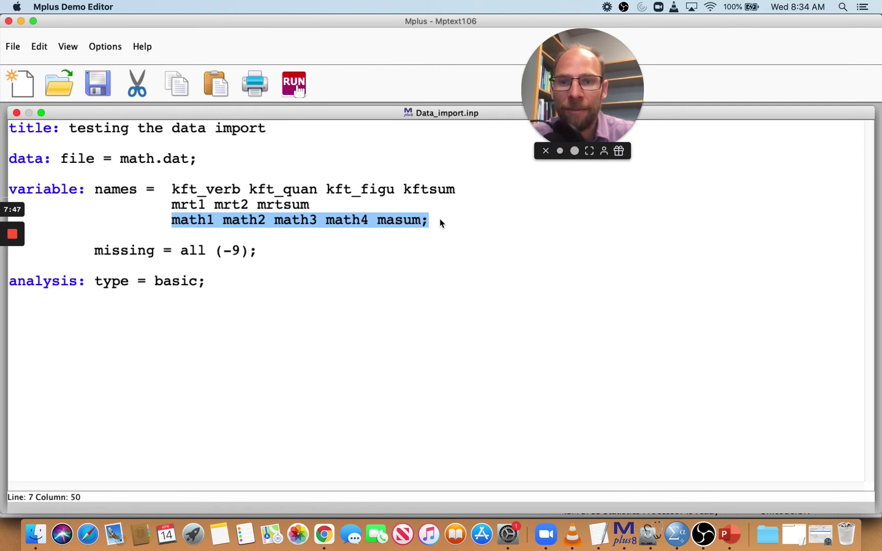
{"action": "left_click", "coordinate": [433, 223]}
{"action": "key", "text": "Return"}
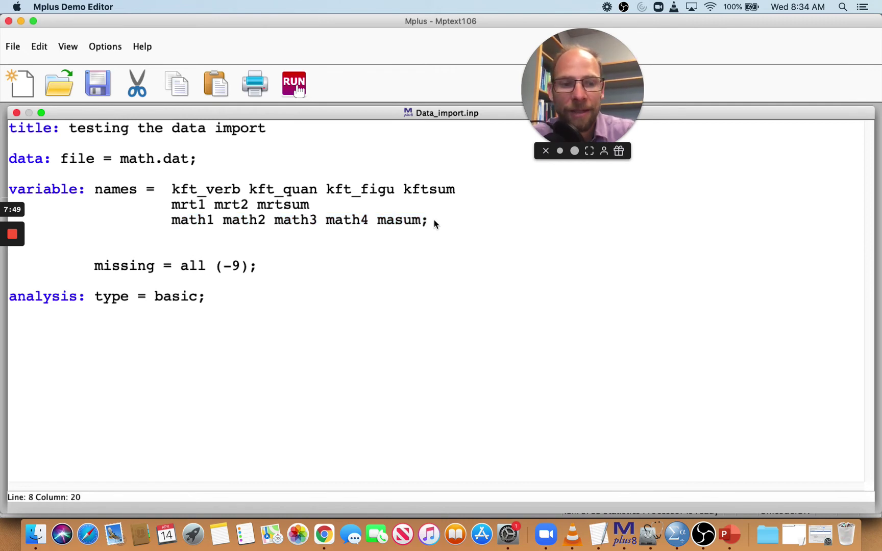
{"action": "key", "text": "BackSpace"}
{"action": "key", "text": "BackSpace"}
{"action": "key", "text": "BackSpace"}
{"action": "key", "text": "BackSpace"}
{"action": "key", "text": "BackSpace"}
{"action": "key", "text": "BackSpace"}
{"action": "key", "text": "BackSpace"}
{"action": "key", "text": "BackSpace"}
{"action": "key", "text": "BackSpace"}
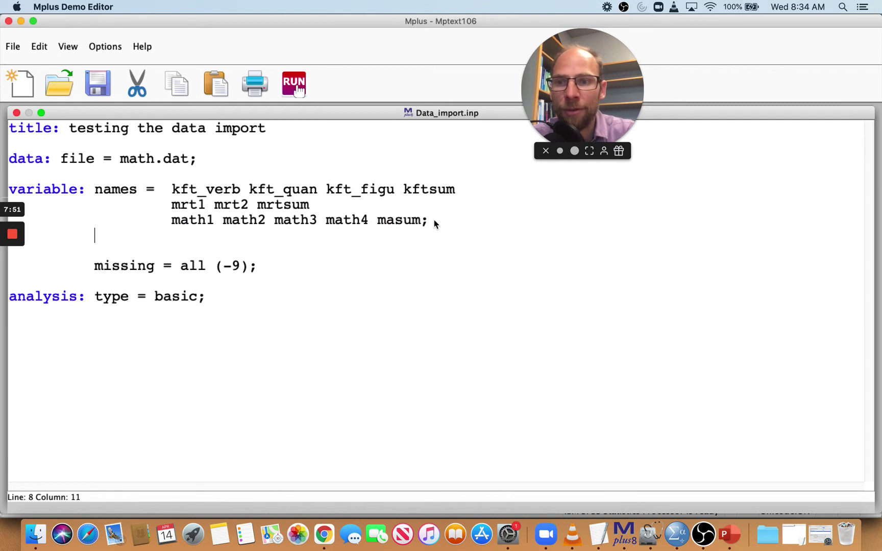
{"action": "key", "text": "Return"}
{"action": "type", "text": "usev"}
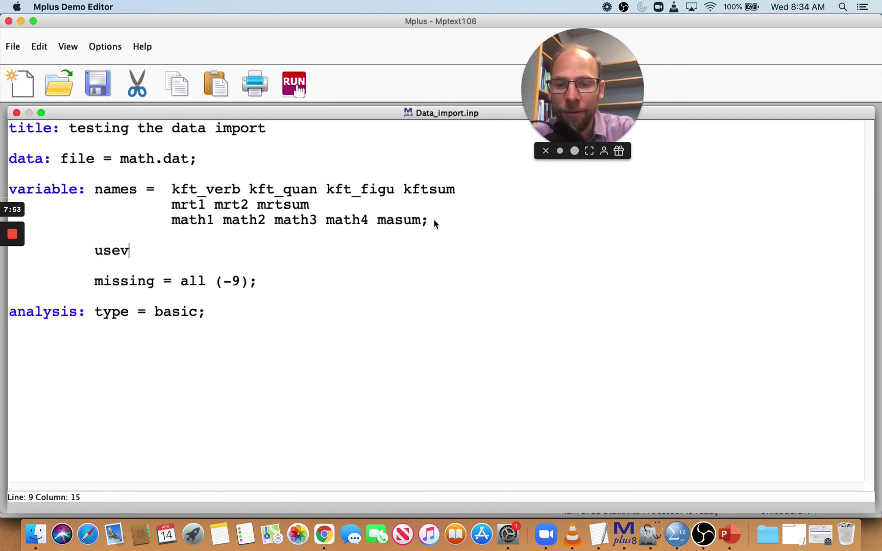
{"action": "type", "text": "ar ="}
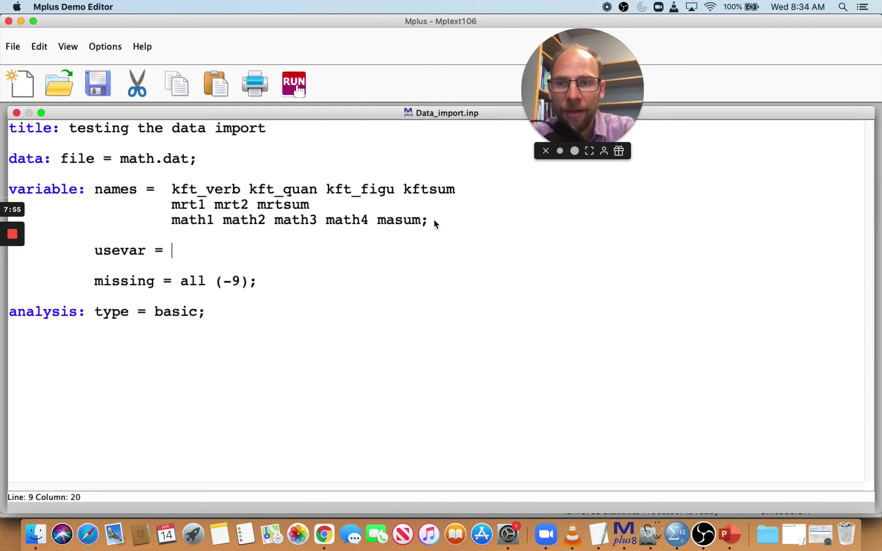
{"action": "key", "text": "super+v"}
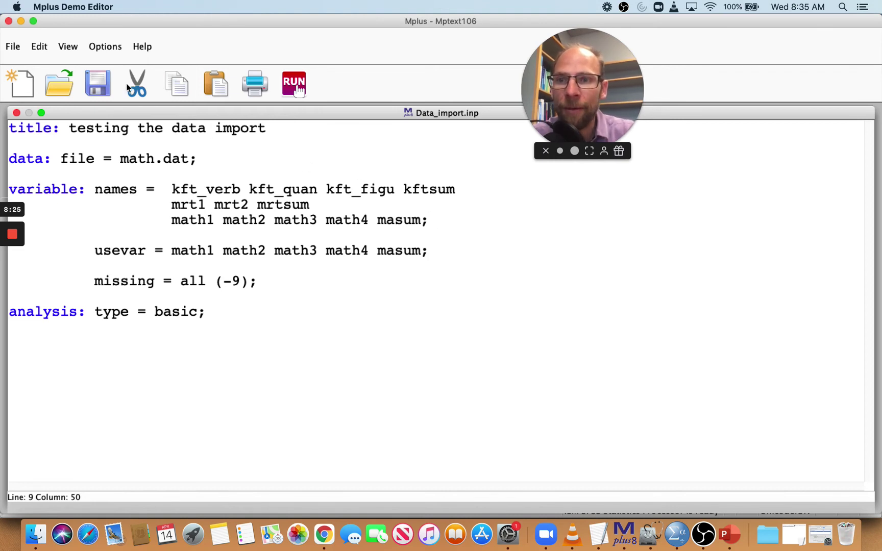
Save the input changes and run the Data_import analysis
{"action": "left_click", "coordinate": [291, 88]}
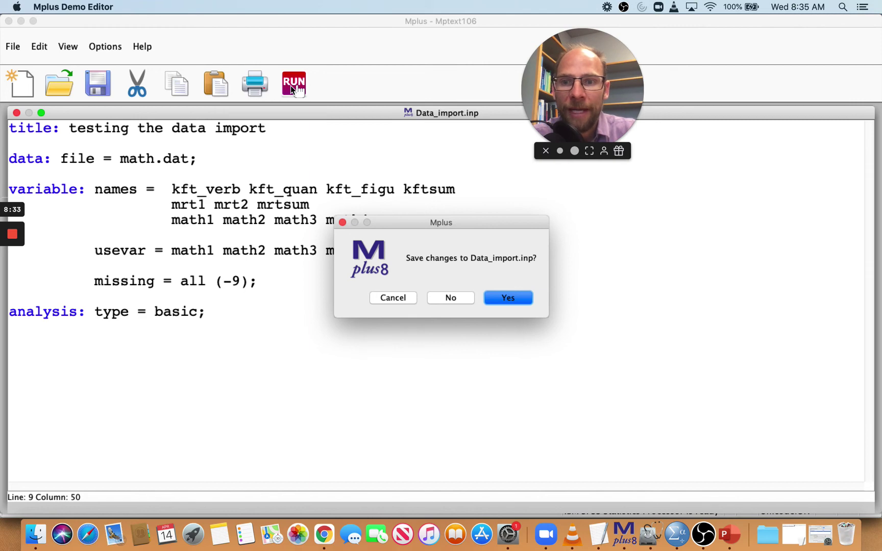
{"action": "left_click", "coordinate": [505, 298]}
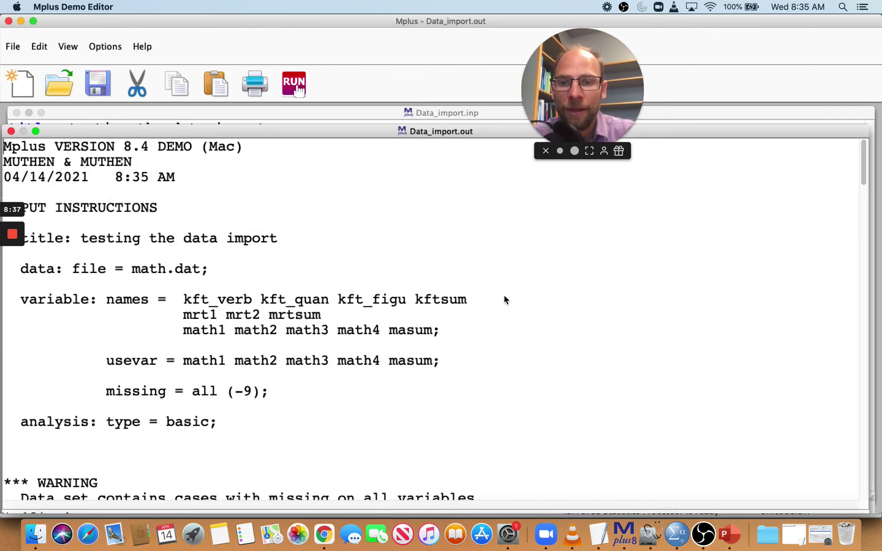
{"action": "scroll", "coordinate": [504, 300], "scroll_direction": "down", "scroll_amount": 6}
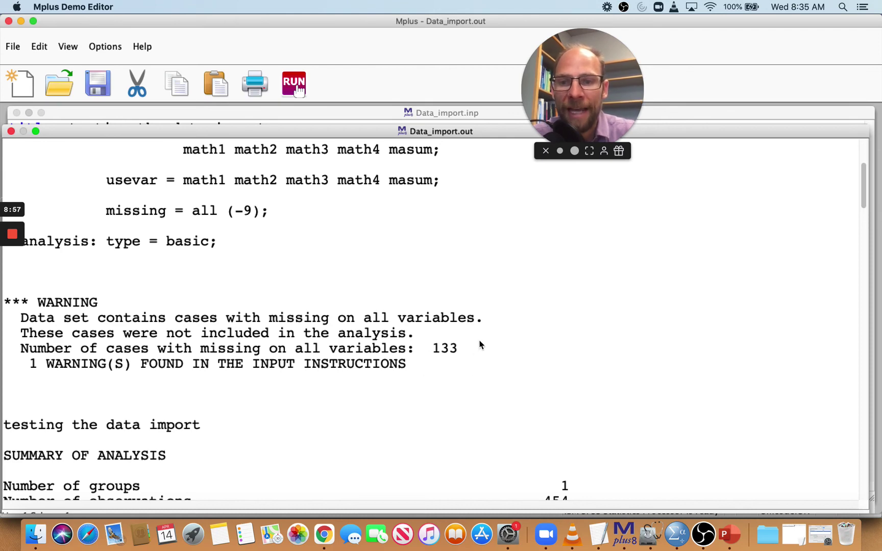
Review the Data_import.out output and highlight the 454 observations count
{"action": "scroll", "coordinate": [479, 345], "scroll_direction": "down", "scroll_amount": 1}
{"action": "scroll", "coordinate": [479, 344], "scroll_direction": "down", "scroll_amount": 3}
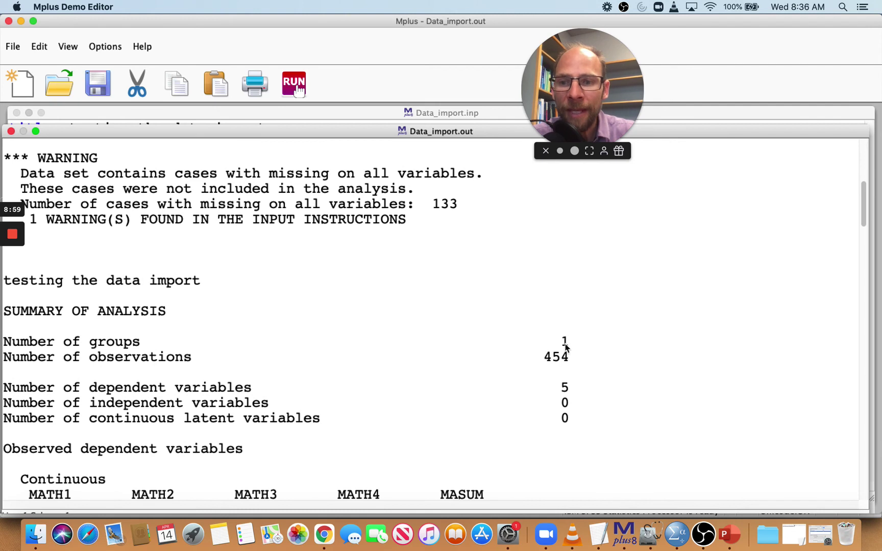
{"action": "left_click", "coordinate": [575, 361]}
{"action": "left_click_drag", "start_coordinate": [575, 361], "coordinate": [543, 360]}
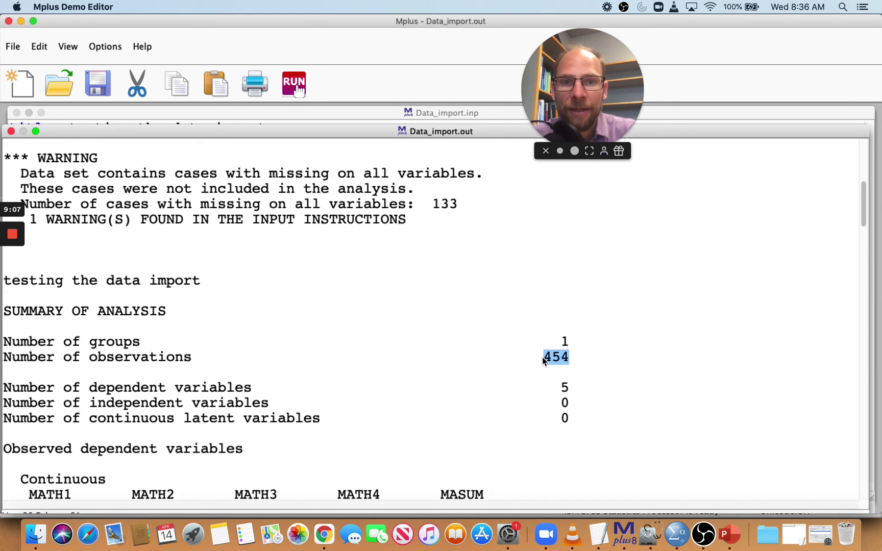
{"action": "scroll", "coordinate": [543, 361], "scroll_direction": "down", "scroll_amount": 7}
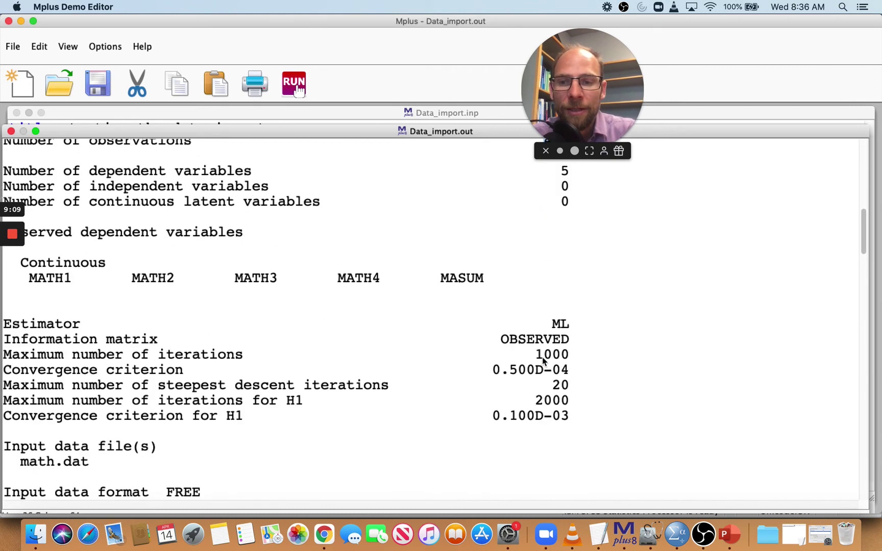
{"action": "scroll", "coordinate": [542, 360], "scroll_direction": "down", "scroll_amount": 3}
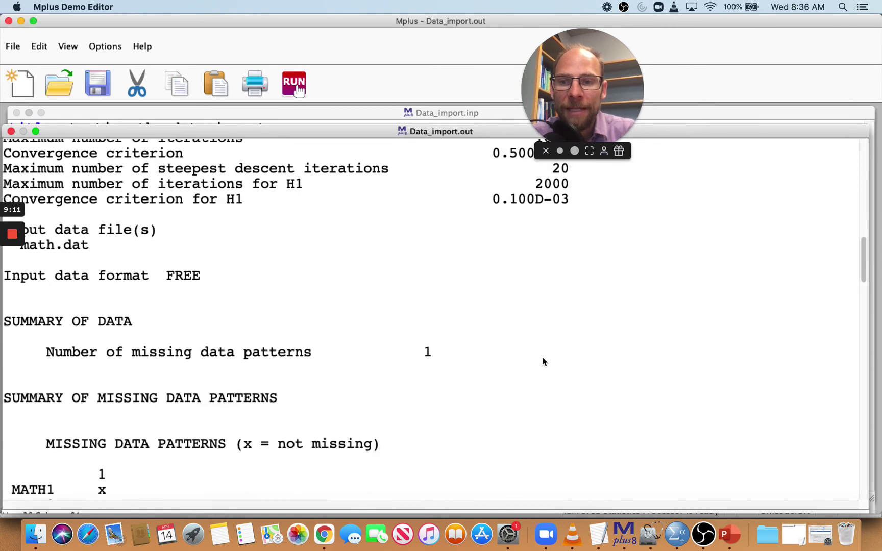
{"action": "scroll", "coordinate": [542, 359], "scroll_direction": "down", "scroll_amount": 3}
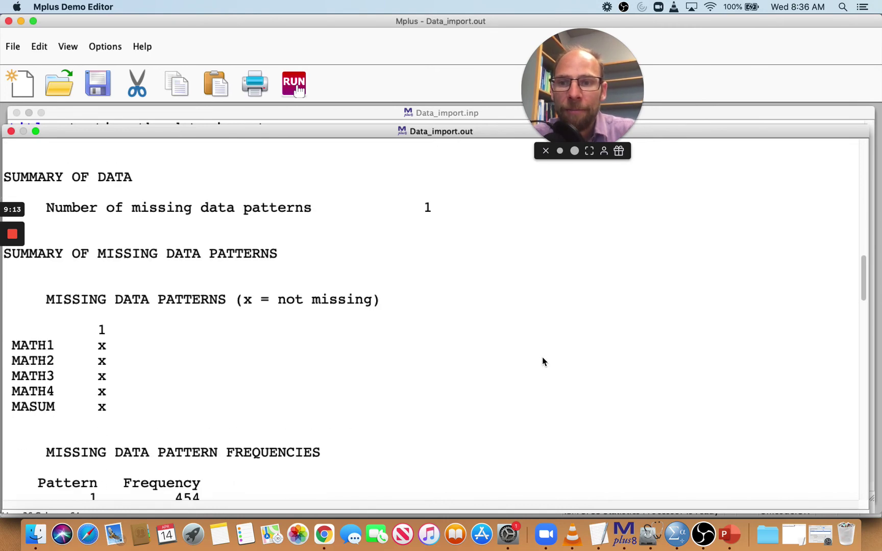
{"action": "scroll", "coordinate": [542, 361], "scroll_direction": "down", "scroll_amount": 2}
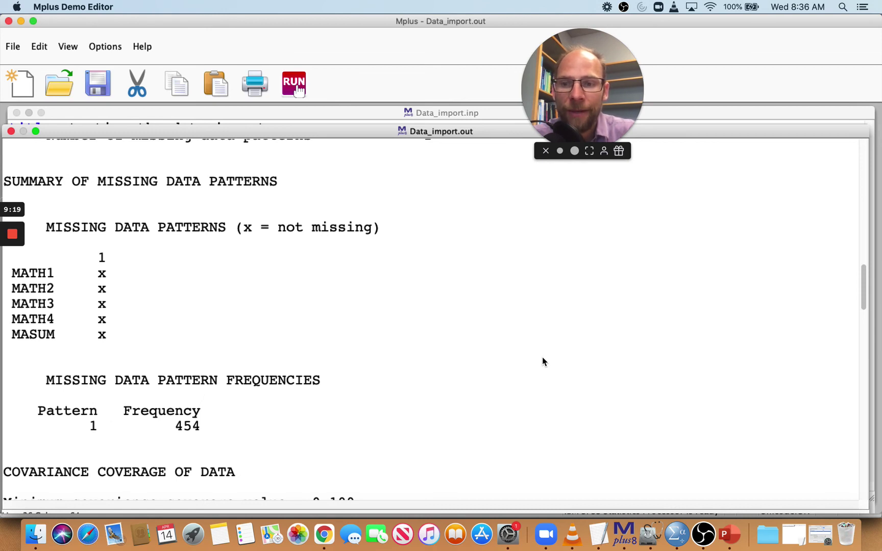
{"action": "scroll", "coordinate": [542, 359], "scroll_direction": "down", "scroll_amount": 5}
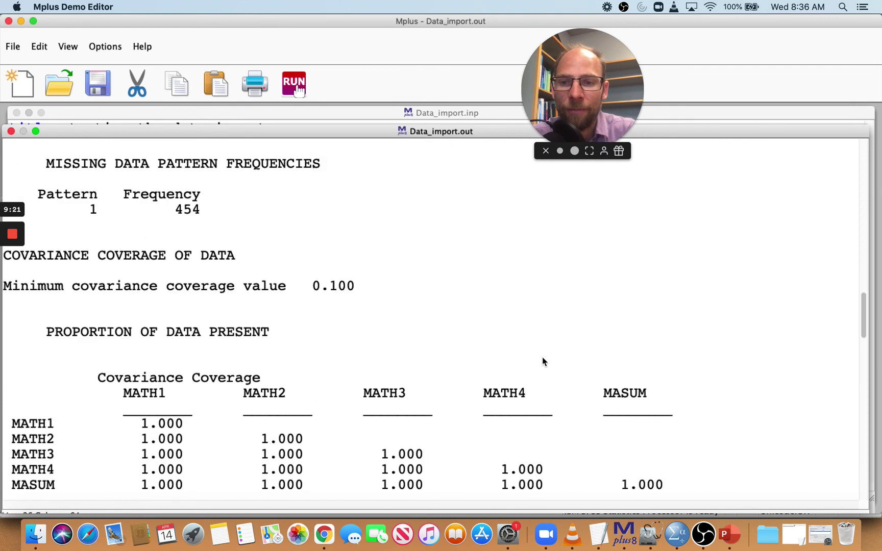
{"action": "scroll", "coordinate": [542, 360], "scroll_direction": "down", "scroll_amount": 1}
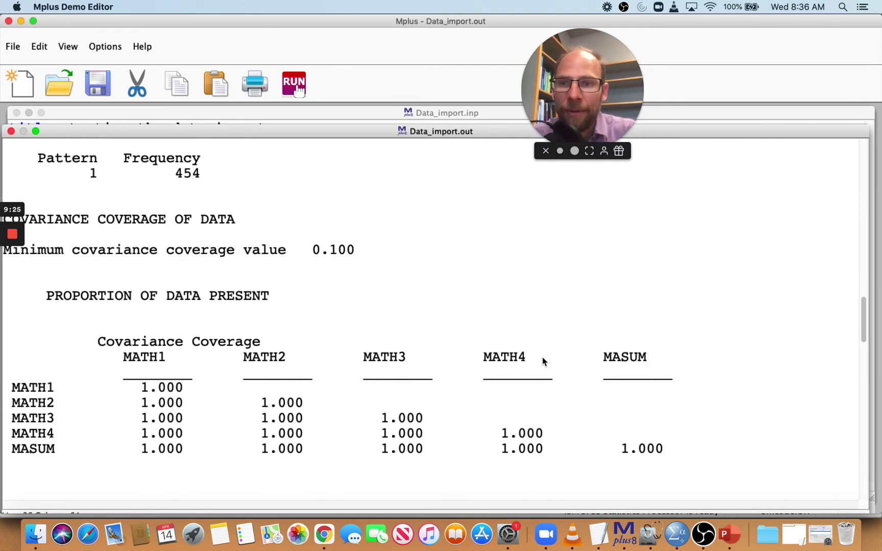
{"action": "scroll", "coordinate": [543, 361], "scroll_direction": "up", "scroll_amount": 3}
{"action": "scroll", "coordinate": [542, 357], "scroll_direction": "up", "scroll_amount": 2}
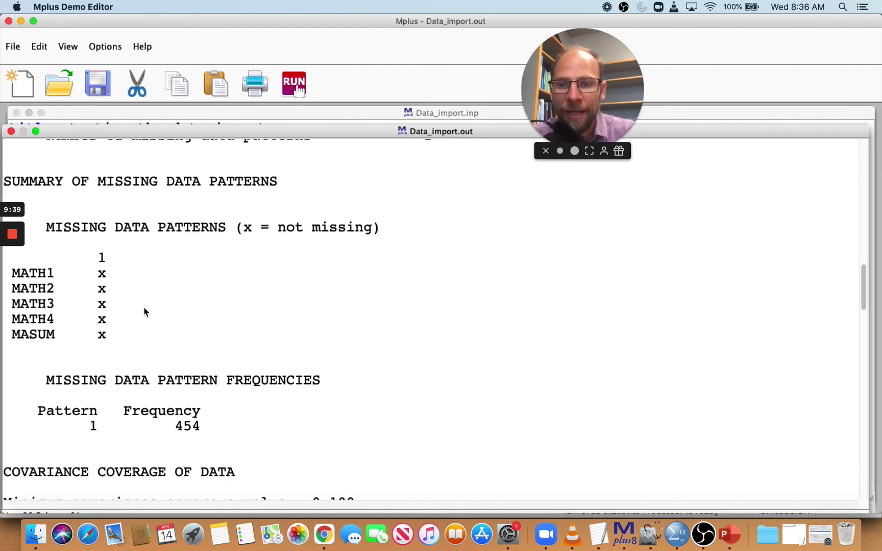
{"action": "scroll", "coordinate": [144, 312], "scroll_direction": "down", "scroll_amount": 10}
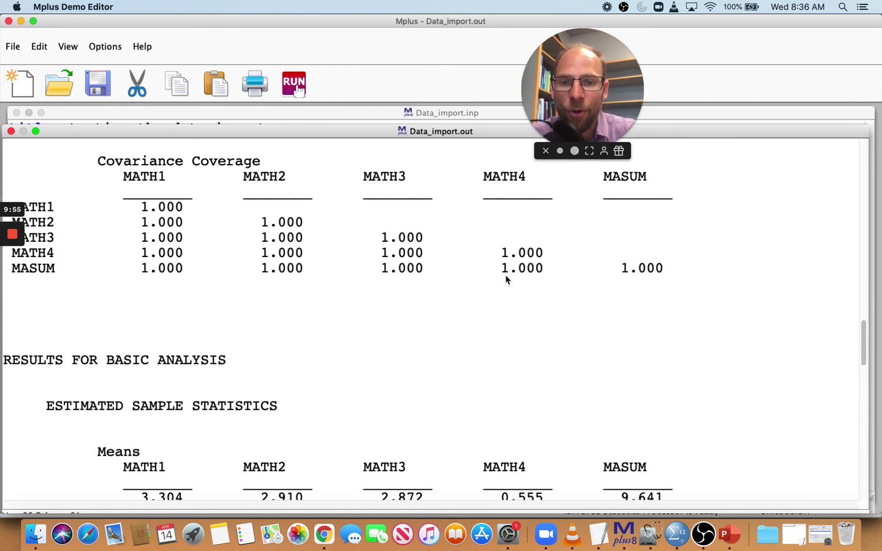
{"action": "scroll", "coordinate": [507, 278], "scroll_direction": "down", "scroll_amount": 5}
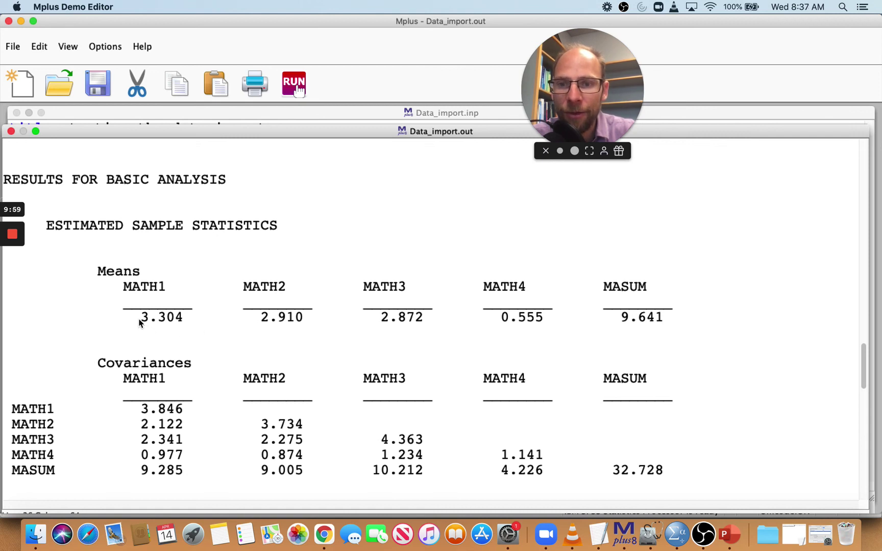
{"action": "left_click_drag", "start_coordinate": [140, 322], "coordinate": [487, 320]}
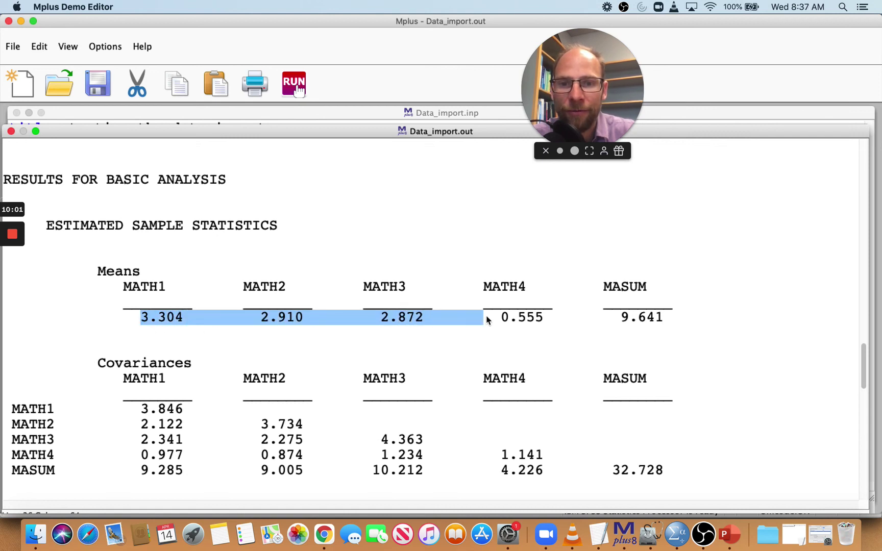
{"action": "left_click_drag", "start_coordinate": [666, 315], "coordinate": [104, 271]}
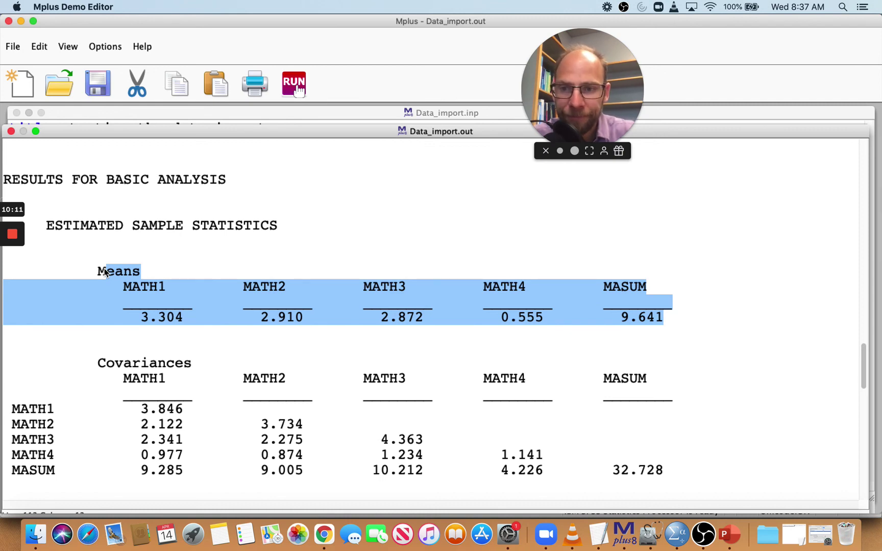
{"action": "scroll", "coordinate": [105, 272], "scroll_direction": "down", "scroll_amount": 5}
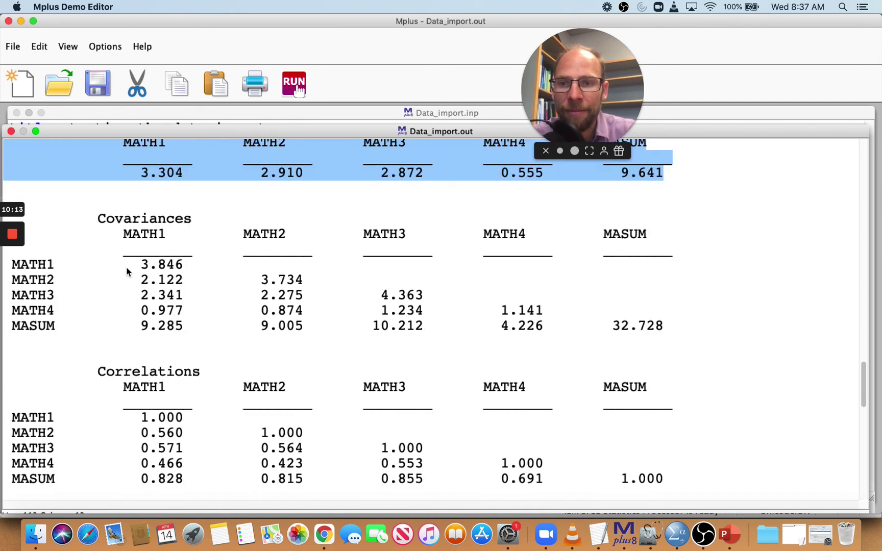
{"action": "scroll", "coordinate": [147, 388], "scroll_direction": "down", "scroll_amount": 5}
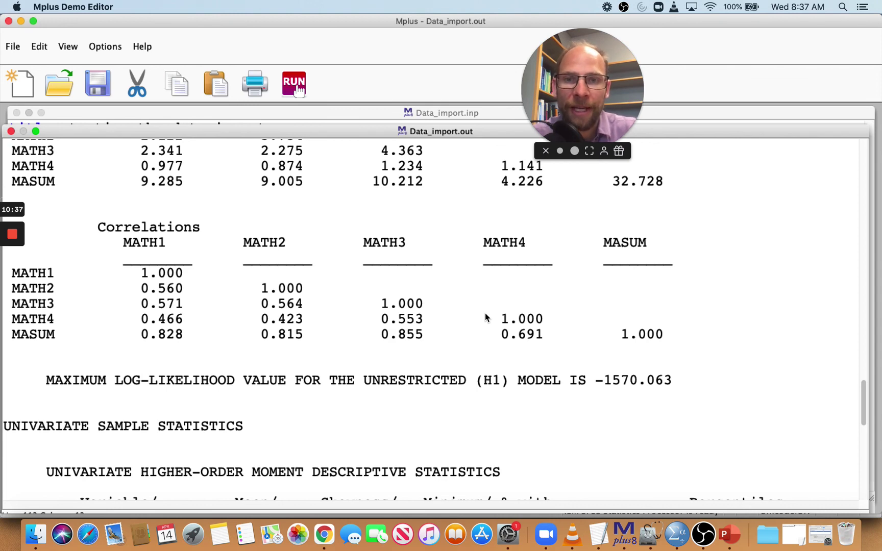
{"action": "scroll", "coordinate": [484, 262], "scroll_direction": "up", "scroll_amount": 5}
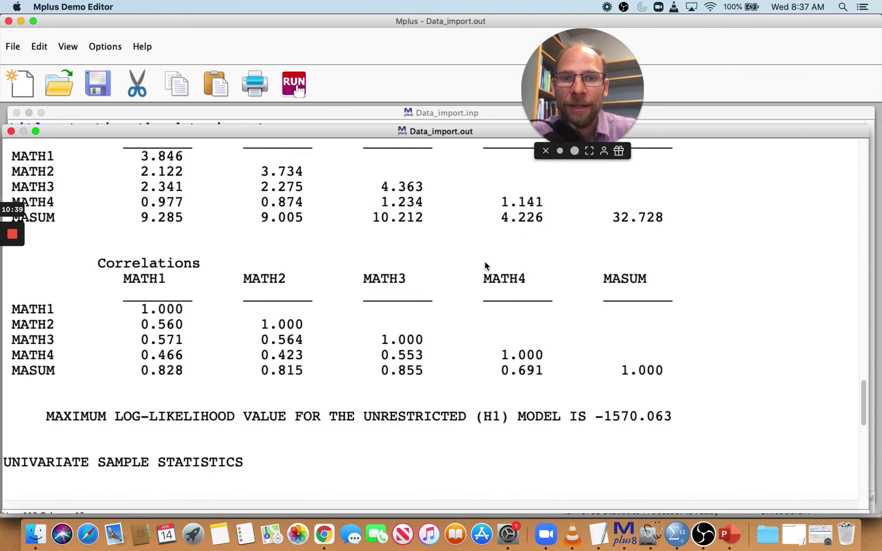
{"action": "left_click", "coordinate": [11, 131]}
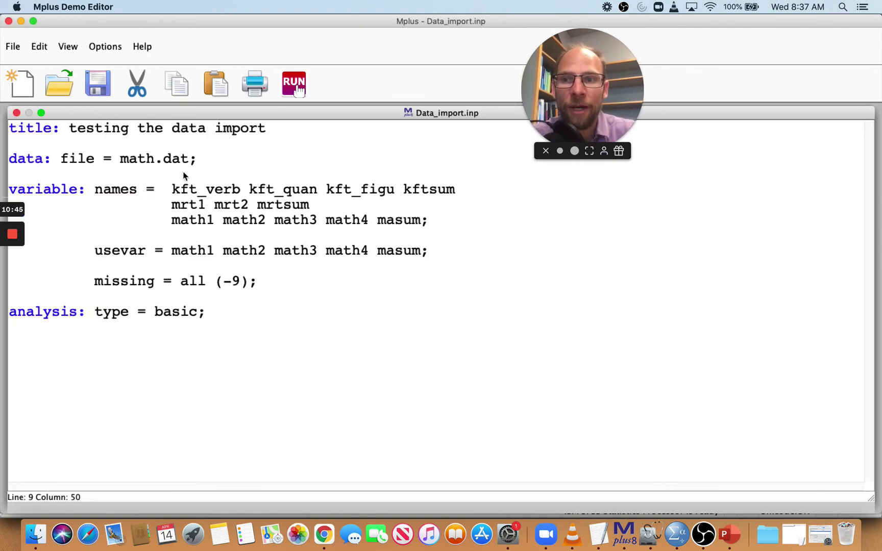
Add 'listwise = on;' on a new line under 'data: file = math.dat;'
{"action": "left_click", "coordinate": [208, 163]}
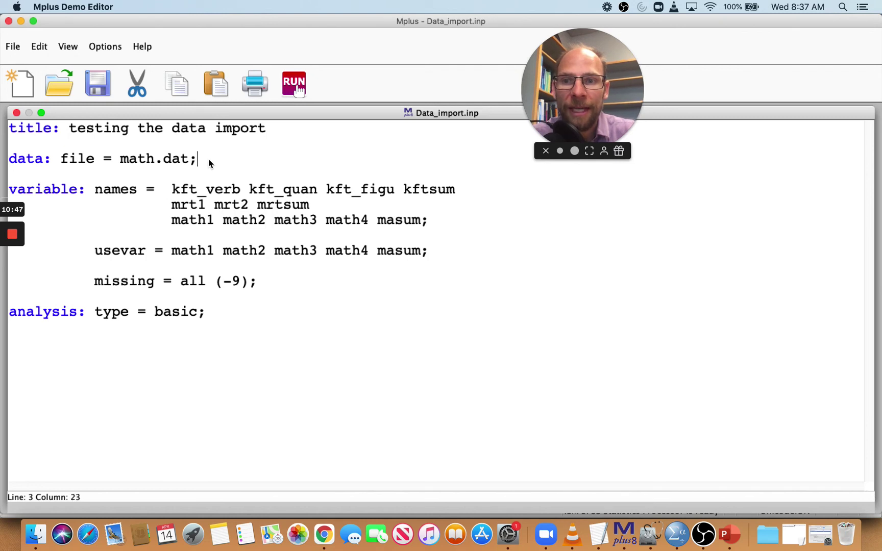
{"action": "key", "text": "Return"}
{"action": "type", "text": "l"}
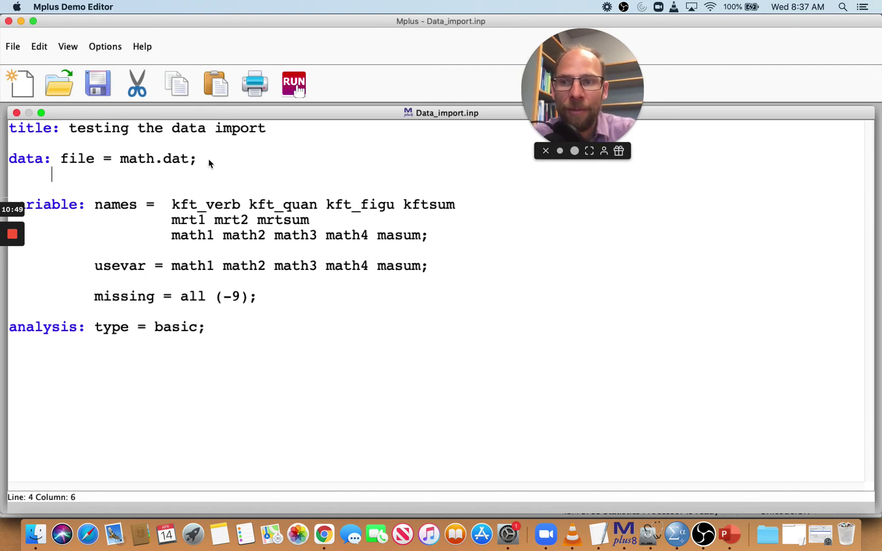
{"action": "type", "text": "istwi"}
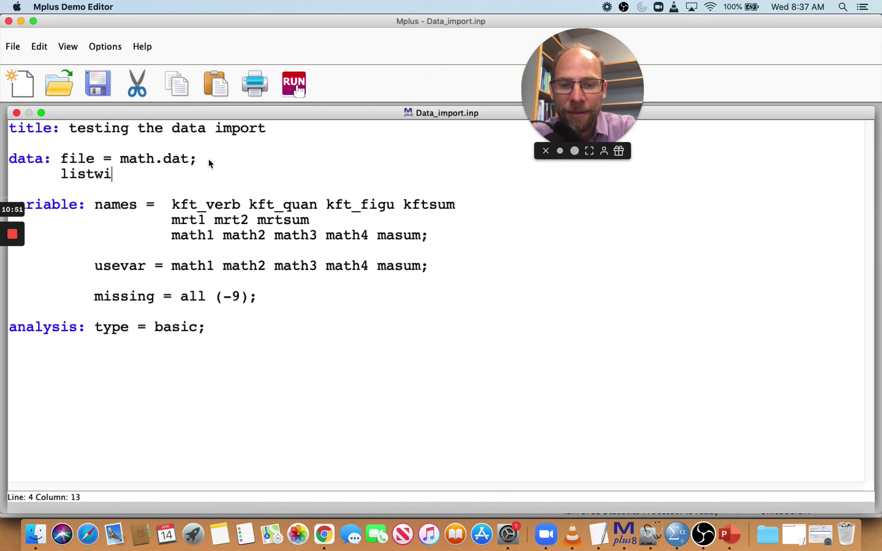
{"action": "type", "text": "se = on;"}
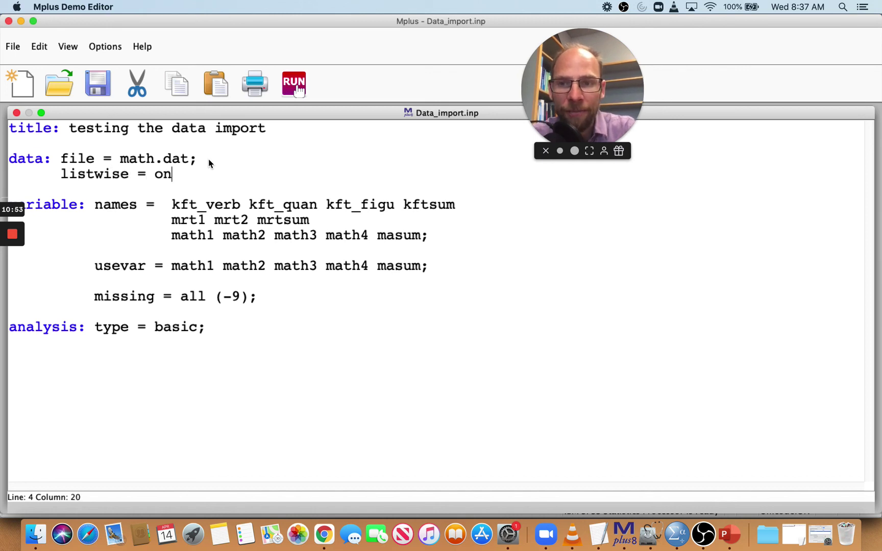